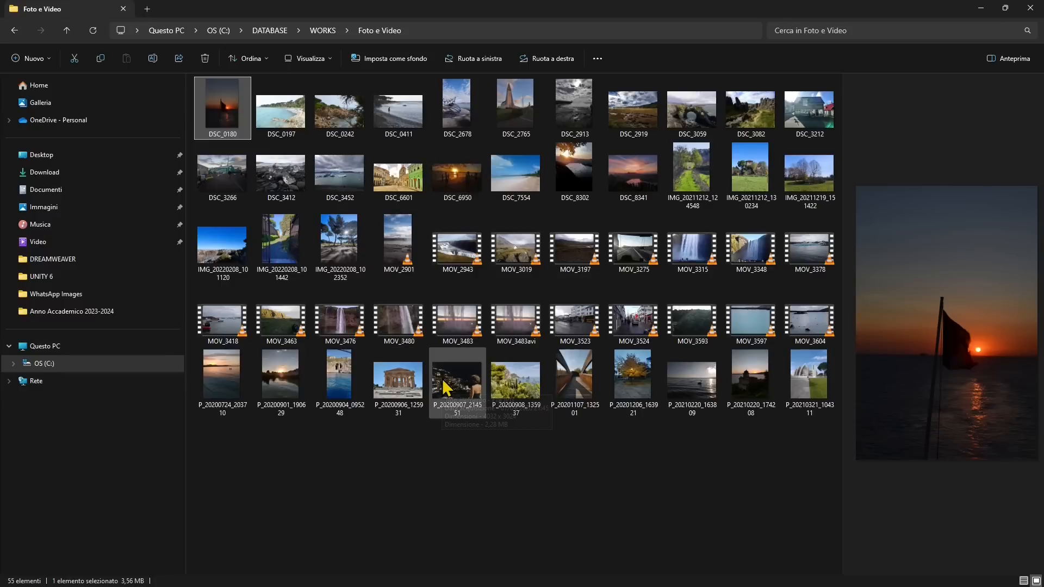
Step: Select the photo P_20200904_095248 in the Foto e Video folder and widen the preview pane
{"action": "left_click", "coordinate": [357, 389]}
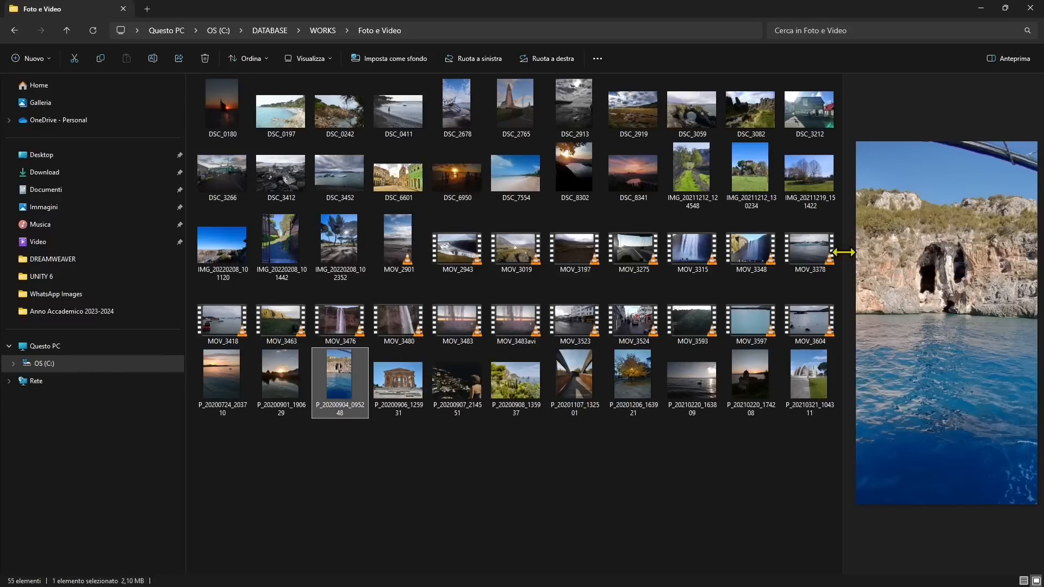
{"action": "left_click_drag", "start_coordinate": [843, 252], "coordinate": [625, 271]}
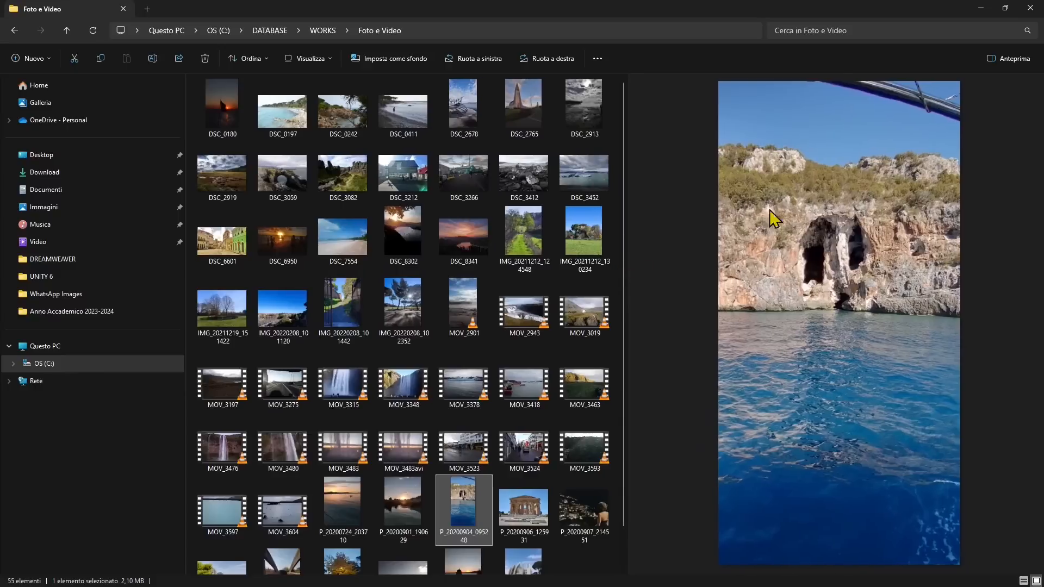
{"action": "scroll", "coordinate": [500, 367], "scroll_direction": "down", "scroll_amount": 1}
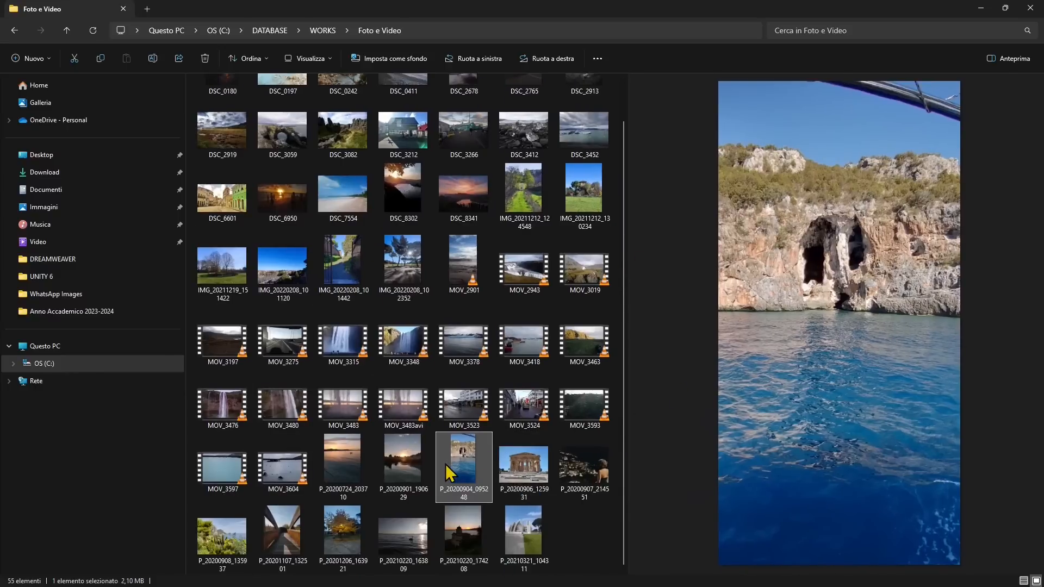
Step: Open P_20200904_095248 in the photo viewer, maximize the window and start editing the photo
{"action": "right_click", "coordinate": [478, 450]}
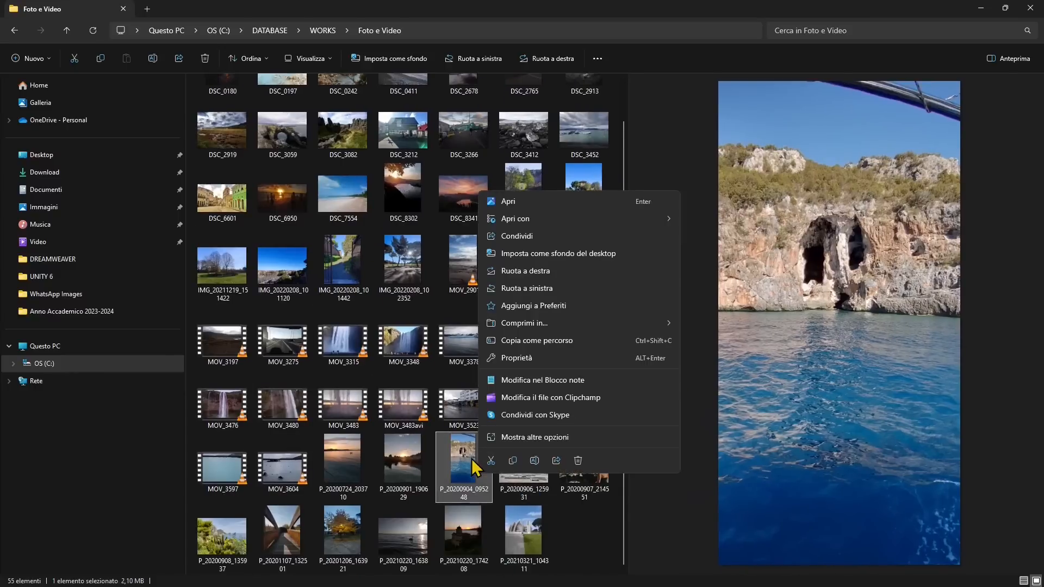
{"action": "right_click", "coordinate": [468, 459]}
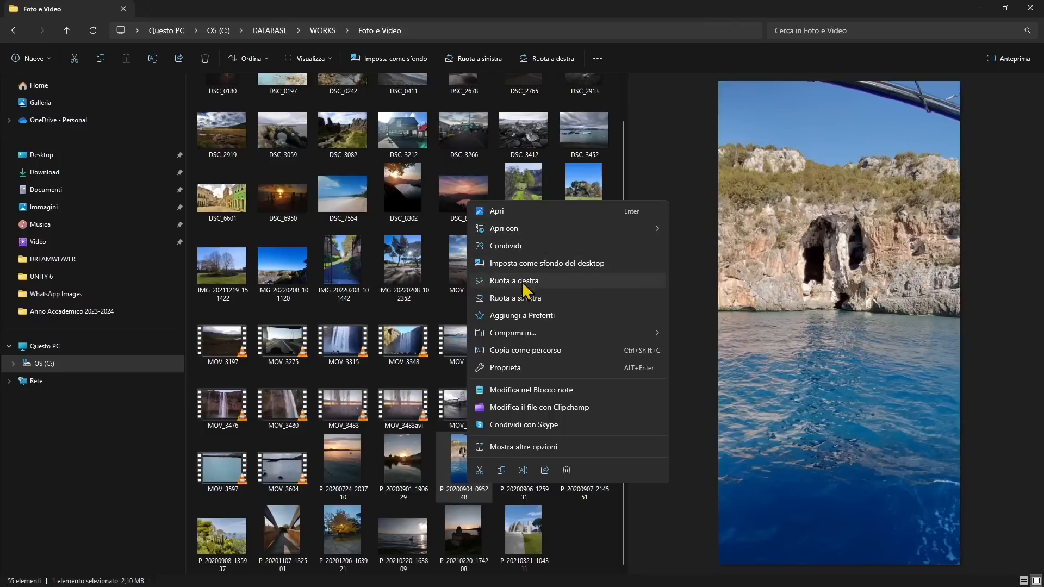
{"action": "left_click", "coordinate": [492, 213]}
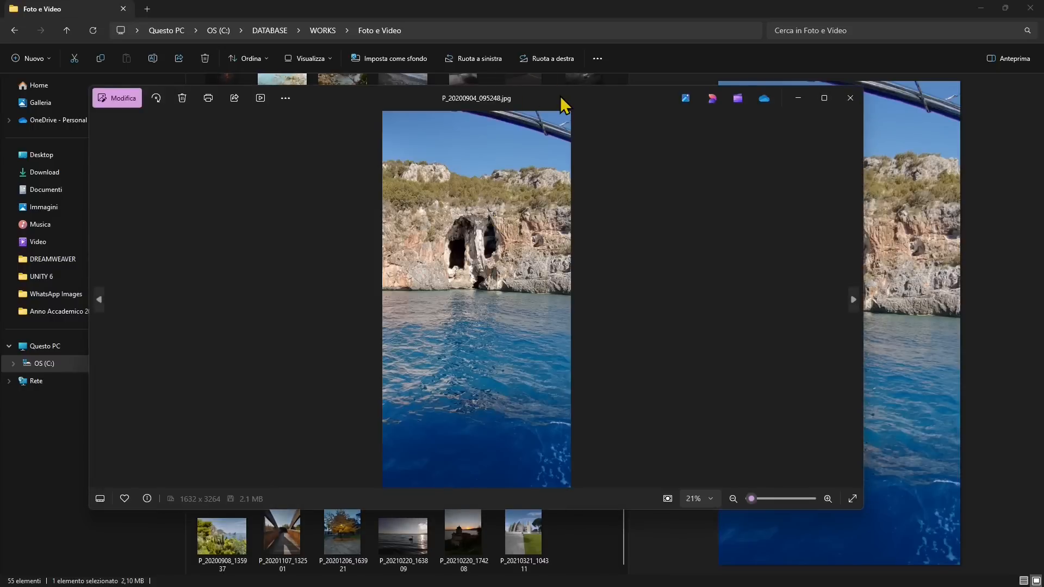
{"action": "double_click", "coordinate": [560, 96]}
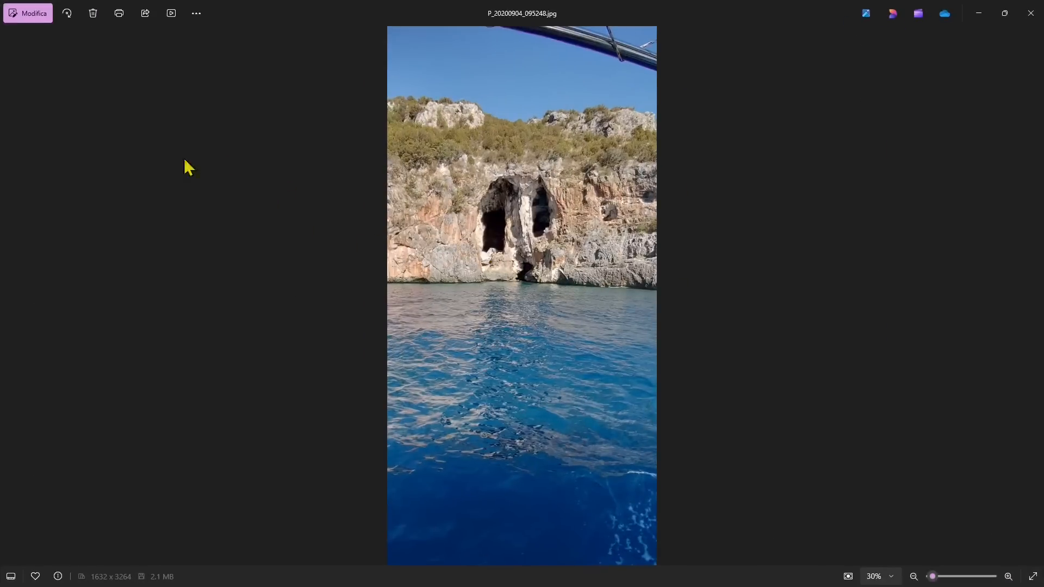
{"action": "left_click", "coordinate": [33, 16]}
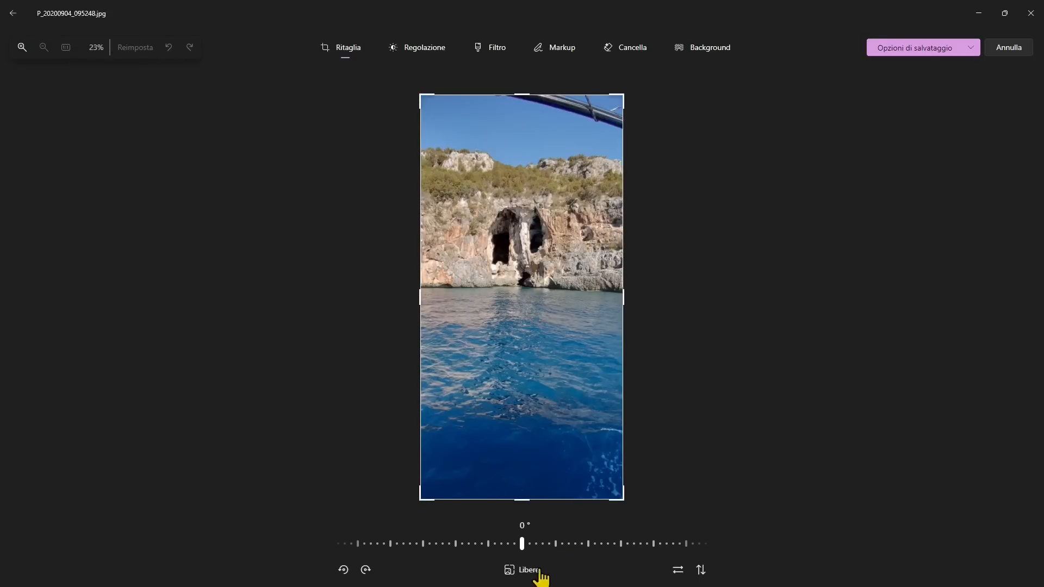
Step: Straighten the photo to -0,4° and crop its lower edge to about 1609 x 2820 pixels
{"action": "mouse_move", "coordinate": [521, 539]}
{"action": "left_mouse_down"}
{"action": "mouse_move", "coordinate": [550, 540]}
{"action": "mouse_move", "coordinate": [464, 542]}
{"action": "mouse_move", "coordinate": [533, 550]}
{"action": "left_mouse_up"}
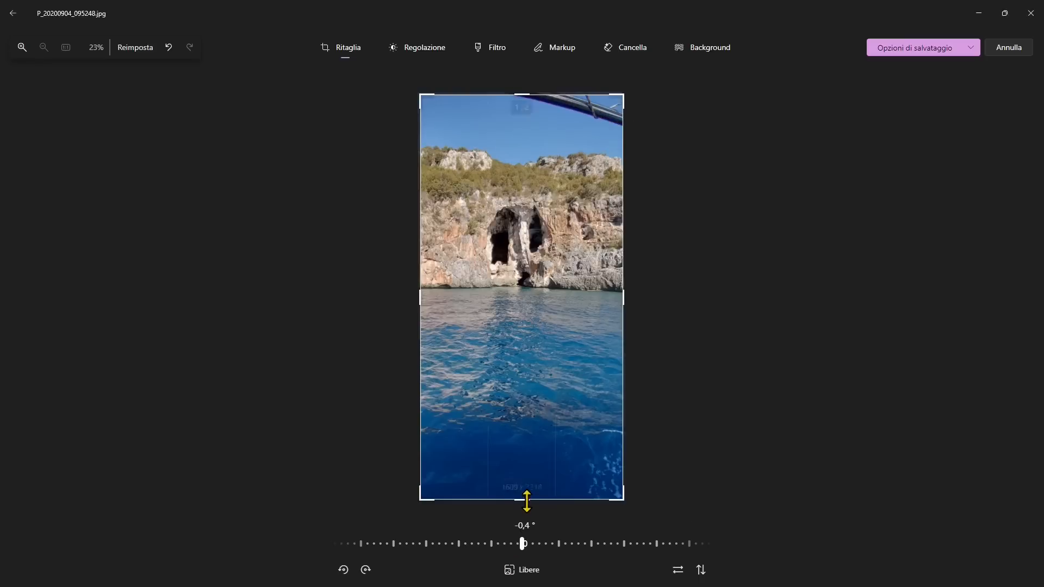
{"action": "left_click_drag", "start_coordinate": [526, 500], "coordinate": [532, 445]}
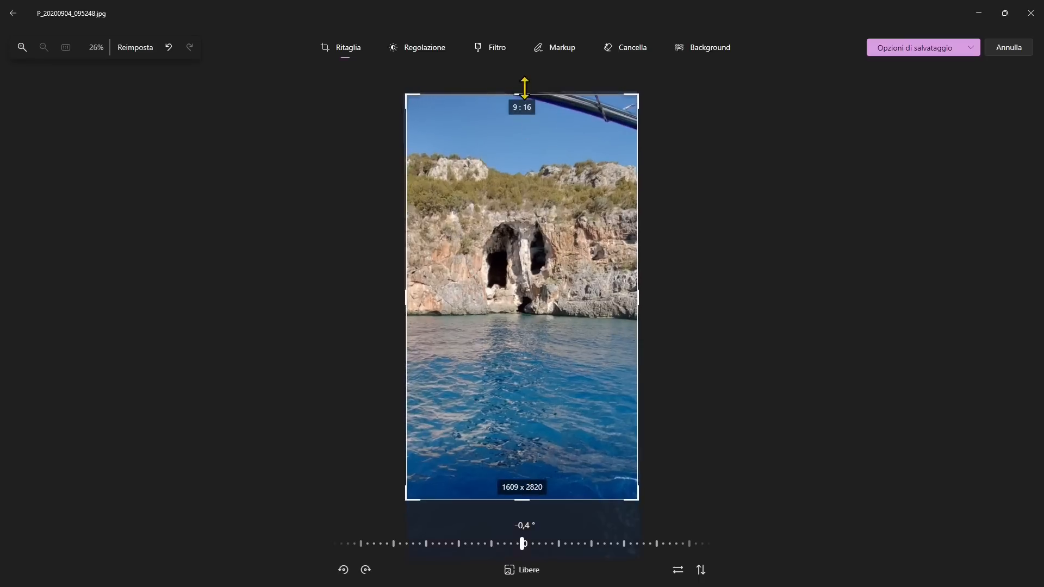
Step: Try tighter crops at the photo's upper and lower edges, down to about 1609 x 2247 pixels
{"action": "left_click_drag", "start_coordinate": [524, 87], "coordinate": [527, 128]}
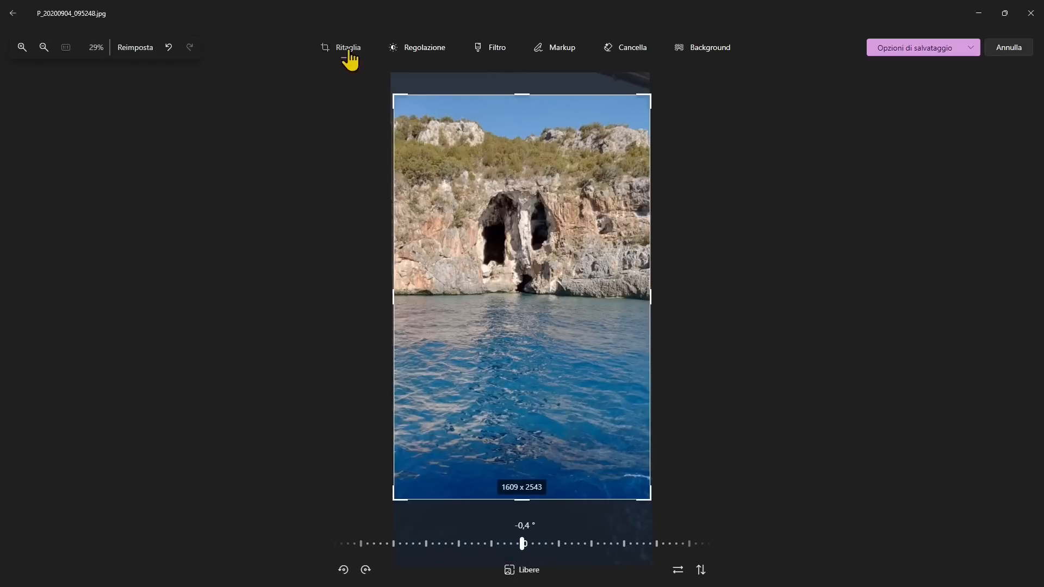
{"action": "left_click_drag", "start_coordinate": [530, 498], "coordinate": [532, 387]}
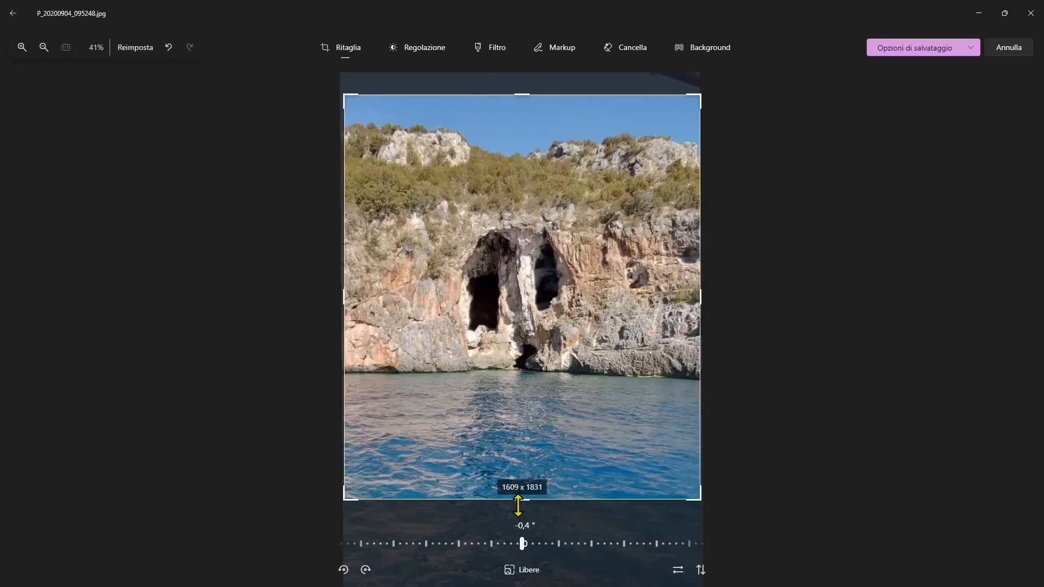
{"action": "left_click_drag", "start_coordinate": [523, 498], "coordinate": [524, 509]}
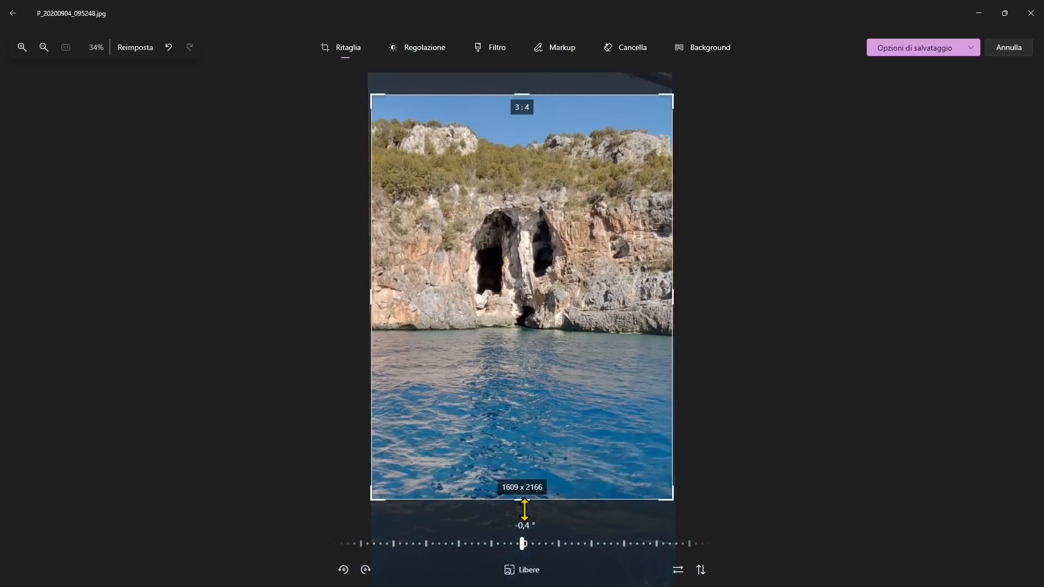
{"action": "left_click_drag", "start_coordinate": [515, 93], "coordinate": [520, 87]}
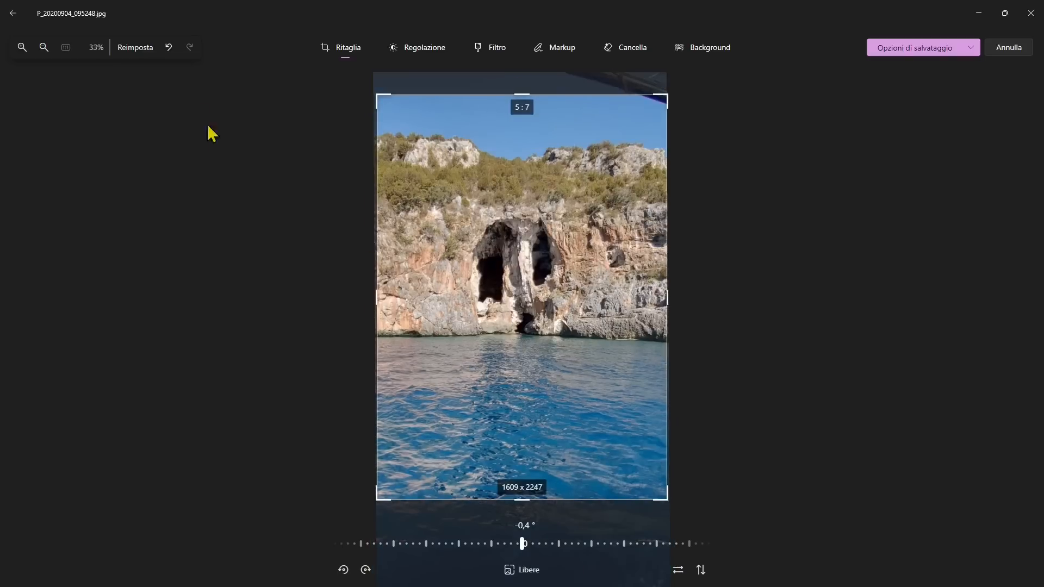
Step: Undo the last four crop edge changes
{"action": "left_click", "coordinate": [169, 48]}
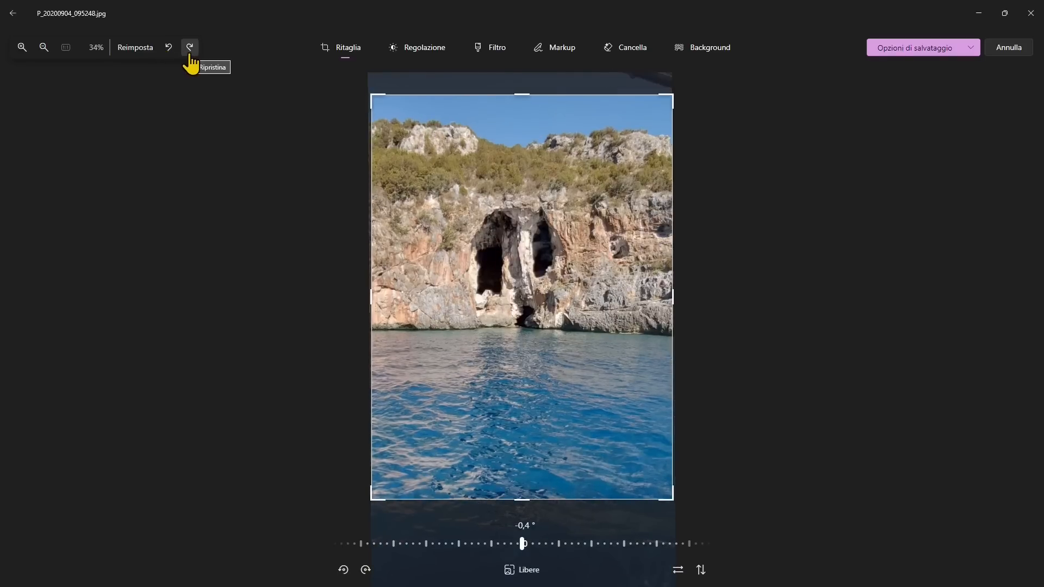
{"action": "left_click", "coordinate": [169, 48]}
{"action": "left_click", "coordinate": [169, 48]}
{"action": "left_click", "coordinate": [169, 48]}
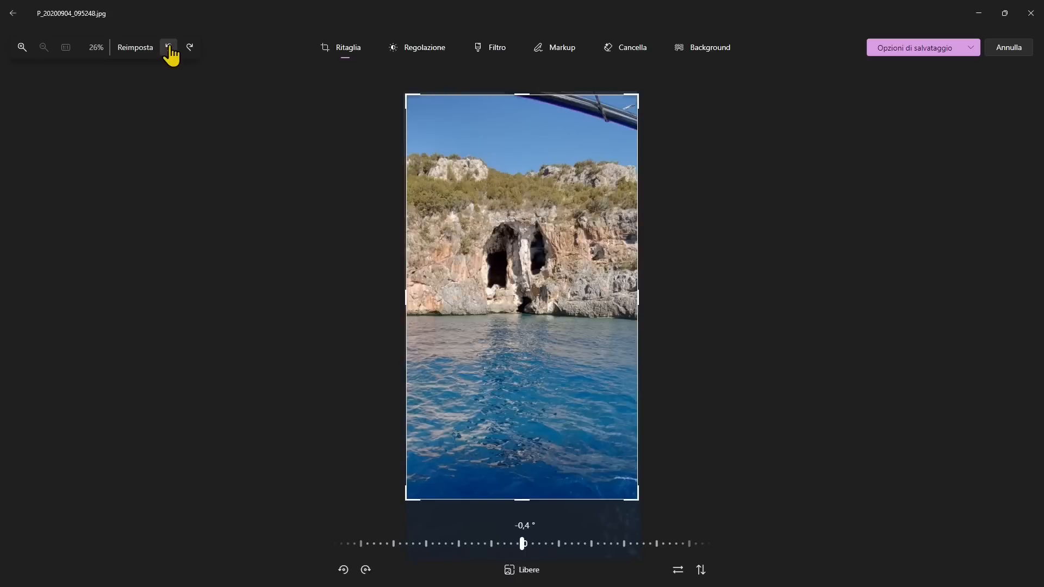
Step: Try the 5:7, 3:2, 4:3, 5:4 and 4:5 crop ratios, and apply the 9:16 ratio
{"action": "left_click", "coordinate": [506, 576]}
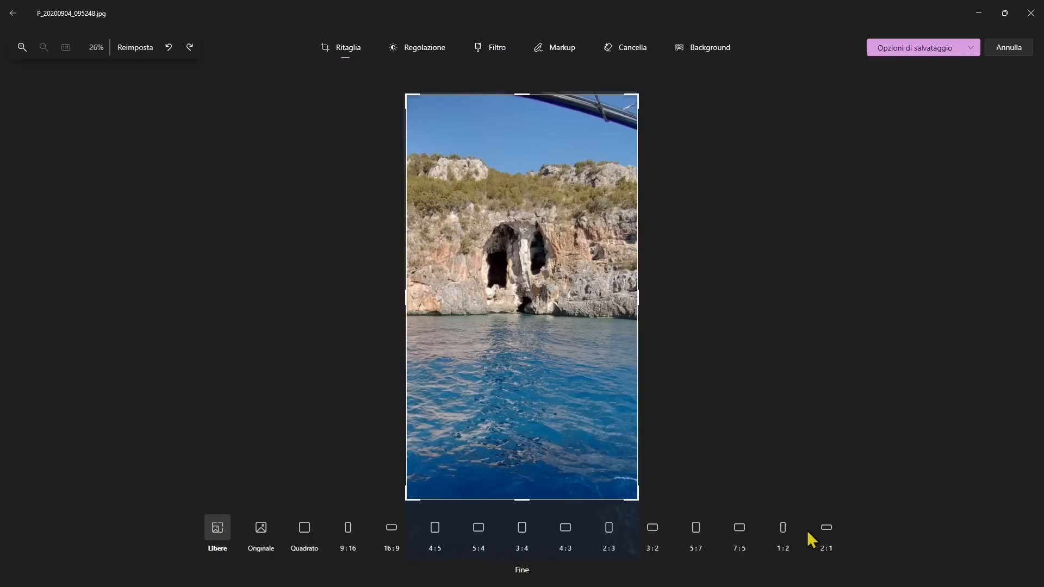
{"action": "left_click", "coordinate": [693, 530]}
{"action": "left_click", "coordinate": [655, 530]}
{"action": "left_click", "coordinate": [568, 531]}
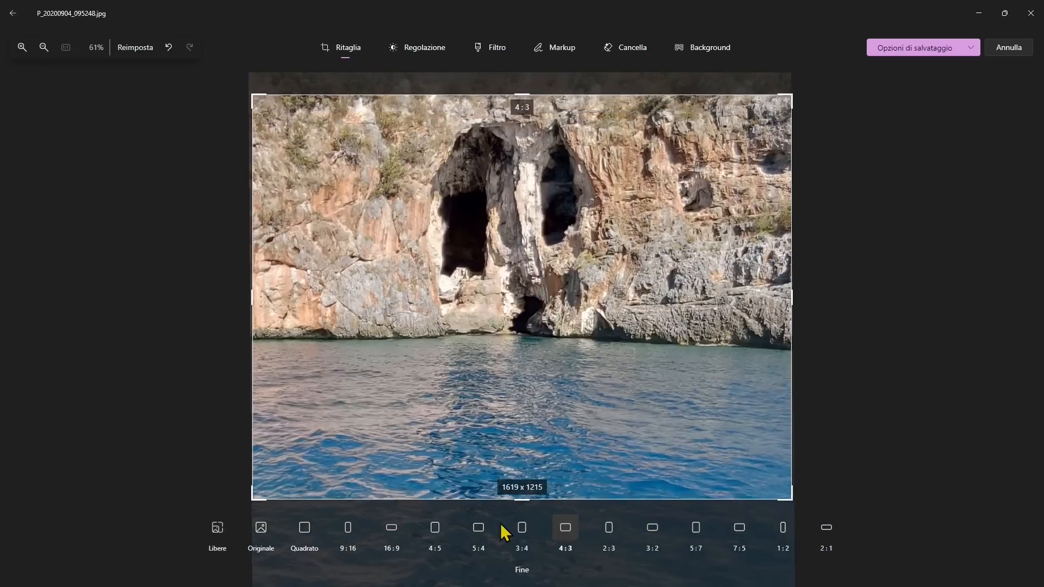
{"action": "left_click", "coordinate": [478, 530]}
{"action": "left_click", "coordinate": [435, 530]}
{"action": "left_click", "coordinate": [348, 530]}
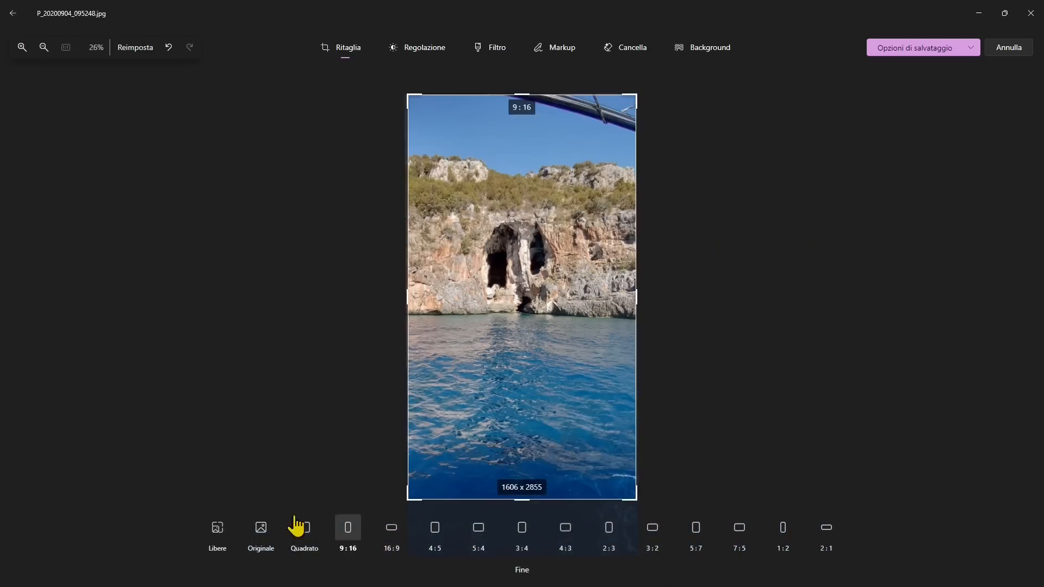
{"action": "left_click", "coordinate": [524, 571]}
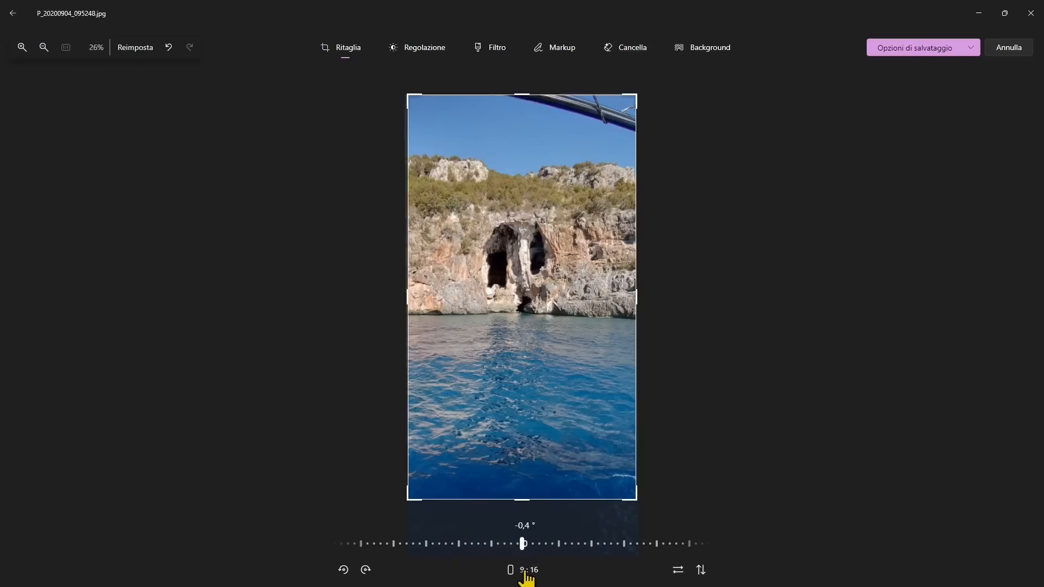
Step: Try flipping the photo horizontally and back, and vertically and back
{"action": "left_click", "coordinate": [677, 570]}
{"action": "left_click", "coordinate": [678, 570]}
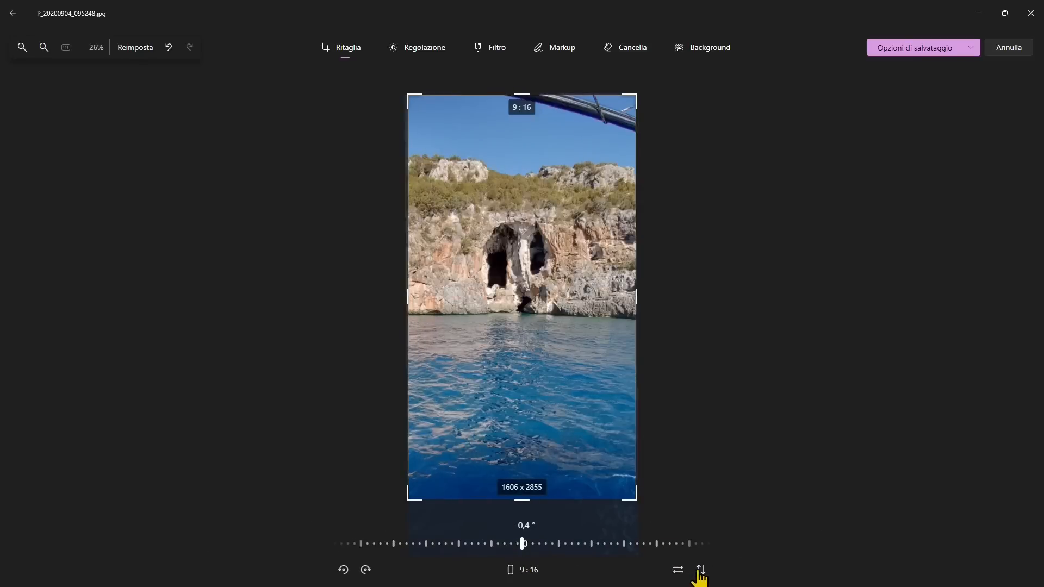
{"action": "left_click", "coordinate": [700, 570]}
{"action": "left_click", "coordinate": [700, 570]}
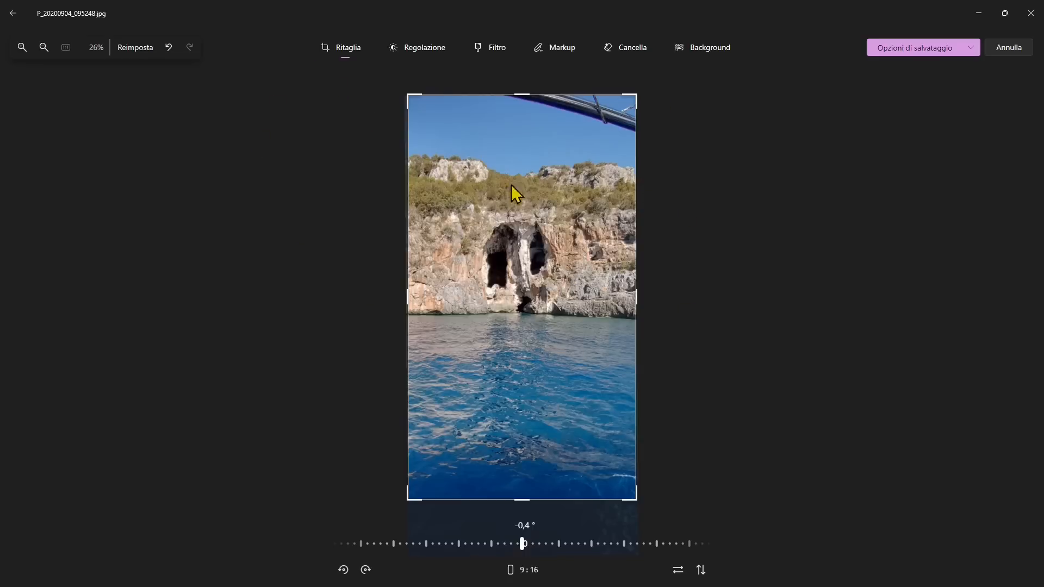
Step: Adjust the photo's light: Luminosità -13, Esposizione 24, Contrasto 10, Evidenziare 56, Ombre 44 and Vignetta 55
{"action": "left_click", "coordinate": [411, 54]}
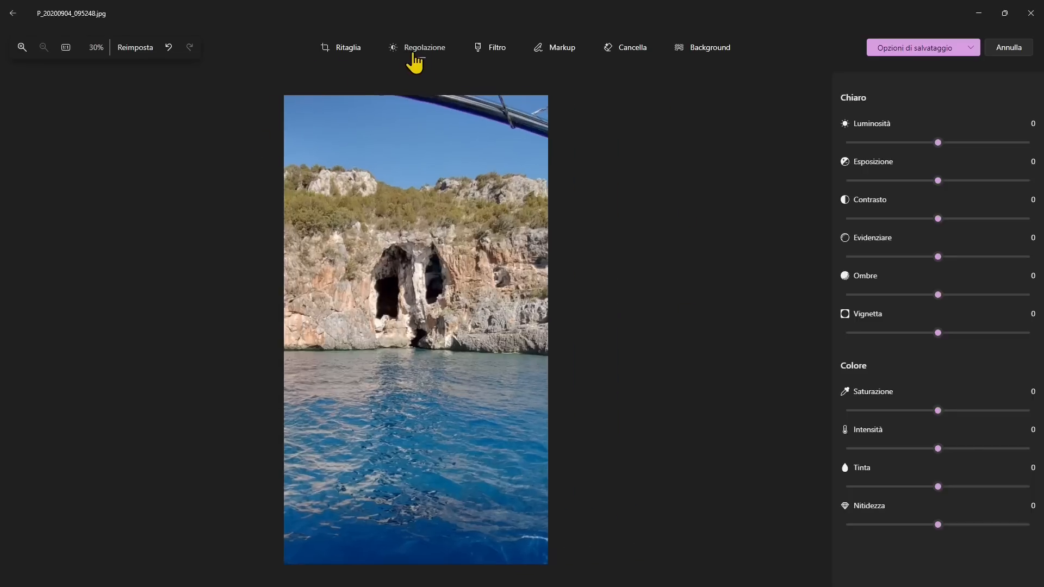
{"action": "left_click_drag", "start_coordinate": [942, 147], "coordinate": [944, 227]}
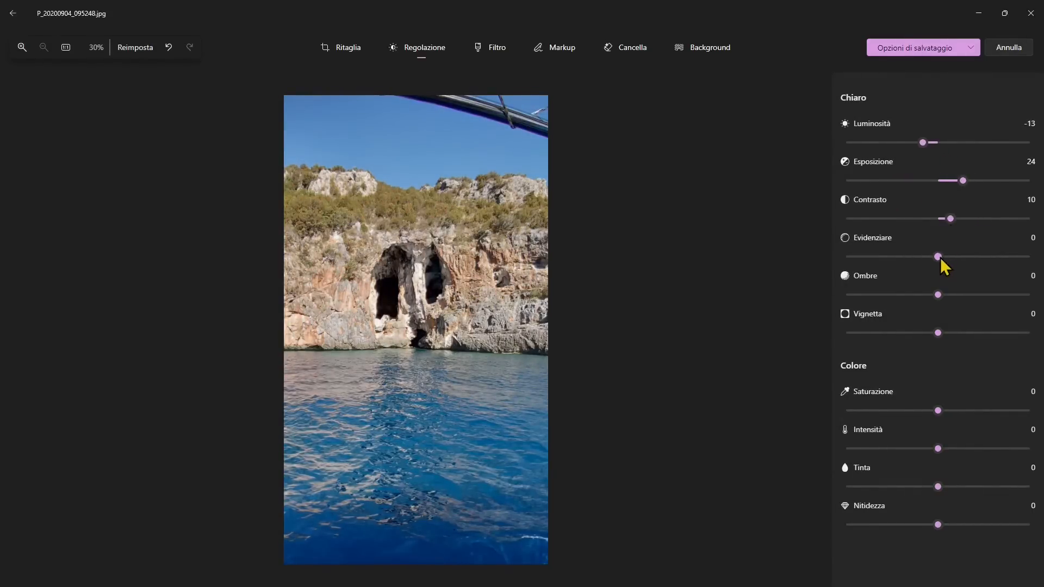
{"action": "left_click_drag", "start_coordinate": [949, 267], "coordinate": [993, 273]}
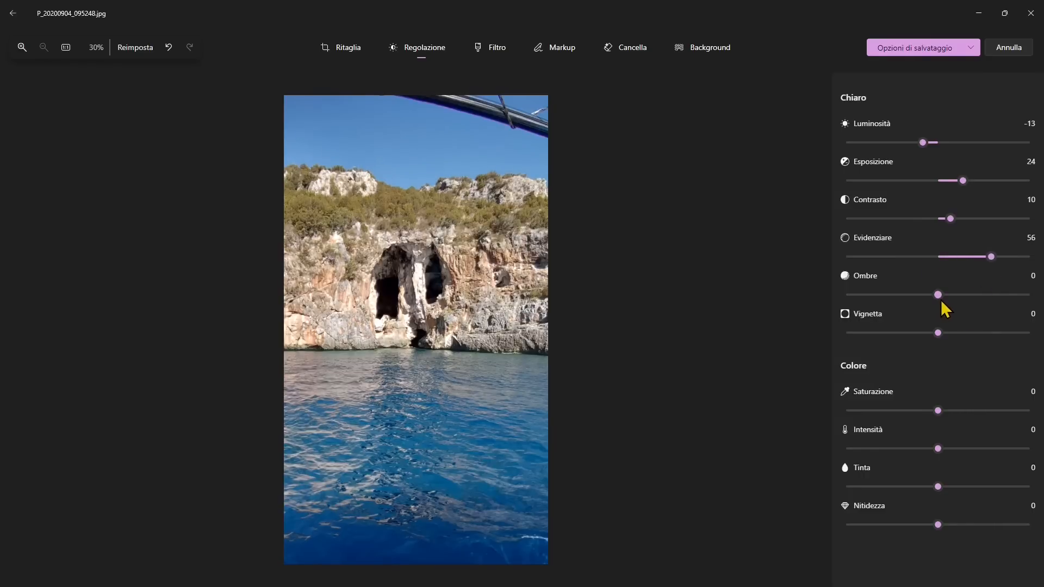
{"action": "left_click_drag", "start_coordinate": [941, 298], "coordinate": [980, 305]}
{"action": "left_click_drag", "start_coordinate": [943, 335], "coordinate": [990, 350]}
Step: Adjust the photo's colour with Saturazione 61, Intensità 5 and Tinta 2, and raise Nitidezza slightly
{"action": "left_click_drag", "start_coordinate": [938, 410], "coordinate": [947, 442]}
{"action": "mouse_move", "coordinate": [943, 487]}
{"action": "left_mouse_down"}
{"action": "mouse_move", "coordinate": [977, 488]}
{"action": "mouse_move", "coordinate": [906, 488]}
{"action": "mouse_move", "coordinate": [1005, 486]}
{"action": "mouse_move", "coordinate": [954, 489]}
{"action": "left_mouse_up"}
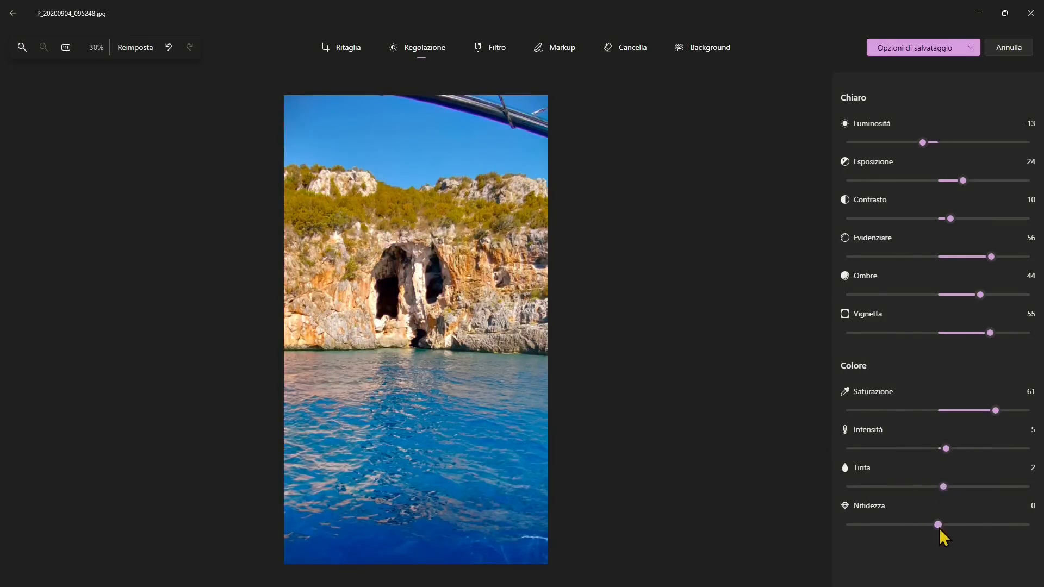
{"action": "mouse_move", "coordinate": [939, 527]}
{"action": "left_mouse_down"}
{"action": "mouse_move", "coordinate": [1030, 525]}
{"action": "mouse_move", "coordinate": [867, 530]}
{"action": "mouse_move", "coordinate": [1005, 525]}
{"action": "mouse_move", "coordinate": [932, 524]}
{"action": "mouse_move", "coordinate": [947, 525]}
{"action": "left_mouse_up"}
Step: Look through the available photo filters
{"action": "left_click", "coordinate": [497, 51]}
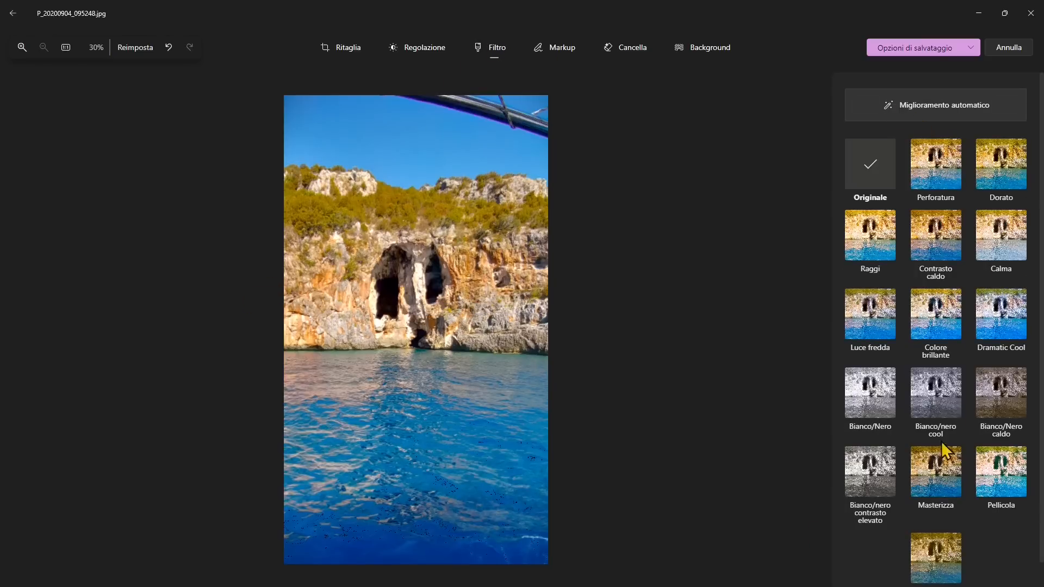
{"action": "scroll", "coordinate": [948, 344], "scroll_direction": "down", "scroll_amount": 1}
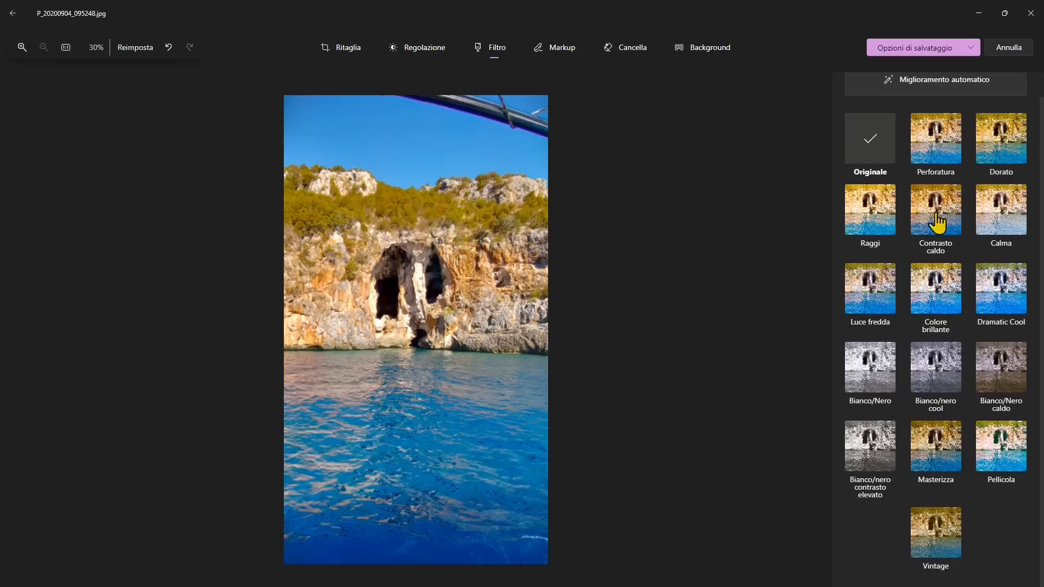
Step: Try a yellow highlighter squiggle over the water with Markup and clear all the ink
{"action": "left_click", "coordinate": [561, 64]}
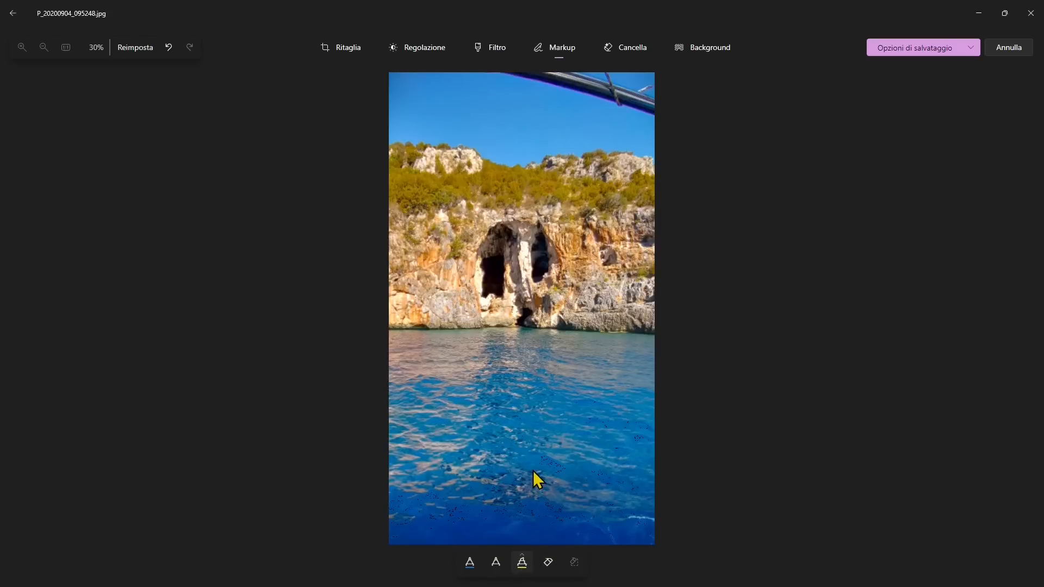
{"action": "mouse_move", "coordinate": [534, 472]}
{"action": "left_mouse_down"}
{"action": "mouse_move", "coordinate": [549, 459]}
{"action": "mouse_move", "coordinate": [564, 488]}
{"action": "mouse_move", "coordinate": [587, 466]}
{"action": "left_mouse_up"}
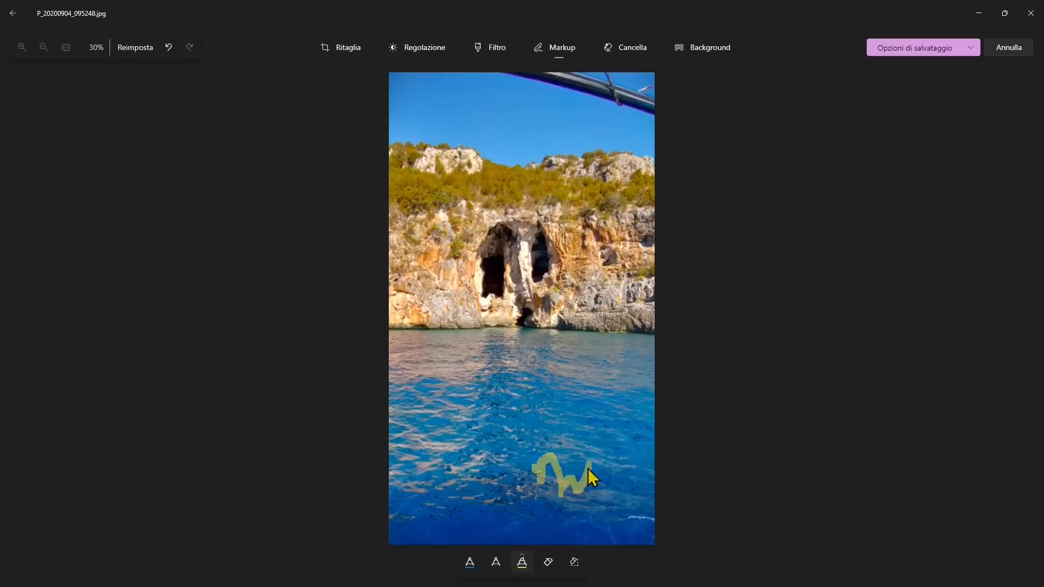
{"action": "left_click", "coordinate": [574, 562]}
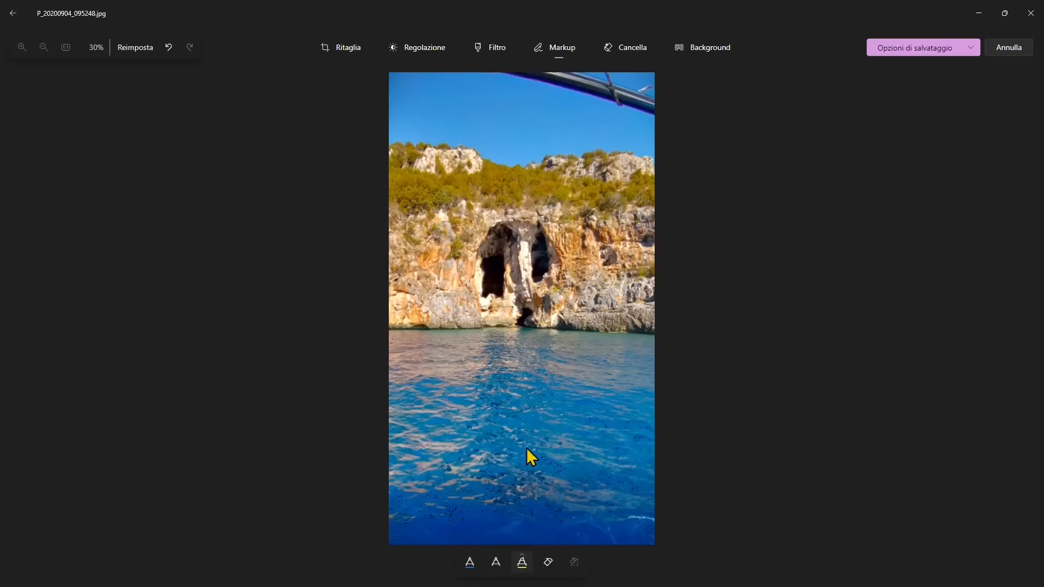
Step: In generative erase, try the manual mask options, turn automatic application back on and set the brush size to 37
{"action": "left_click", "coordinate": [621, 54]}
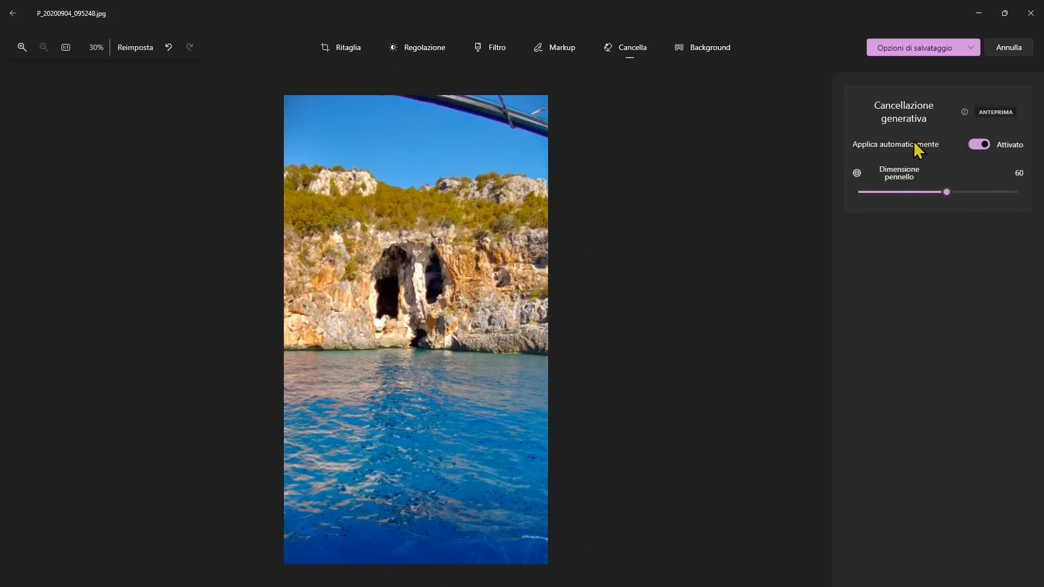
{"action": "mouse_move", "coordinate": [964, 112]}
{"action": "left_click", "coordinate": [979, 145]}
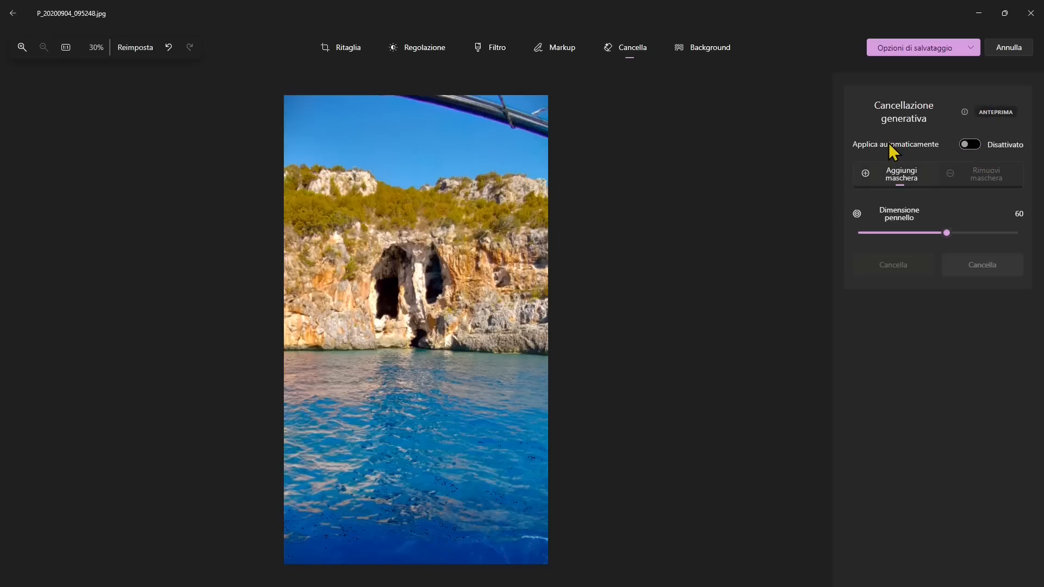
{"action": "left_click", "coordinate": [899, 183]}
{"action": "left_click", "coordinate": [970, 145]}
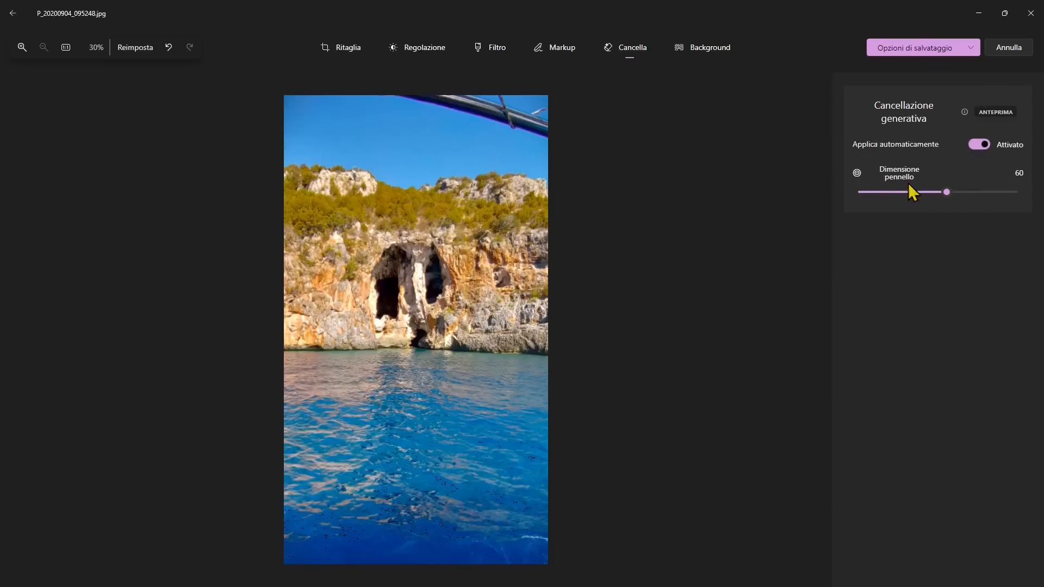
{"action": "mouse_move", "coordinate": [934, 196]}
{"action": "left_mouse_down"}
{"action": "mouse_move", "coordinate": [886, 200]}
{"action": "mouse_move", "coordinate": [970, 200]}
{"action": "left_mouse_up"}
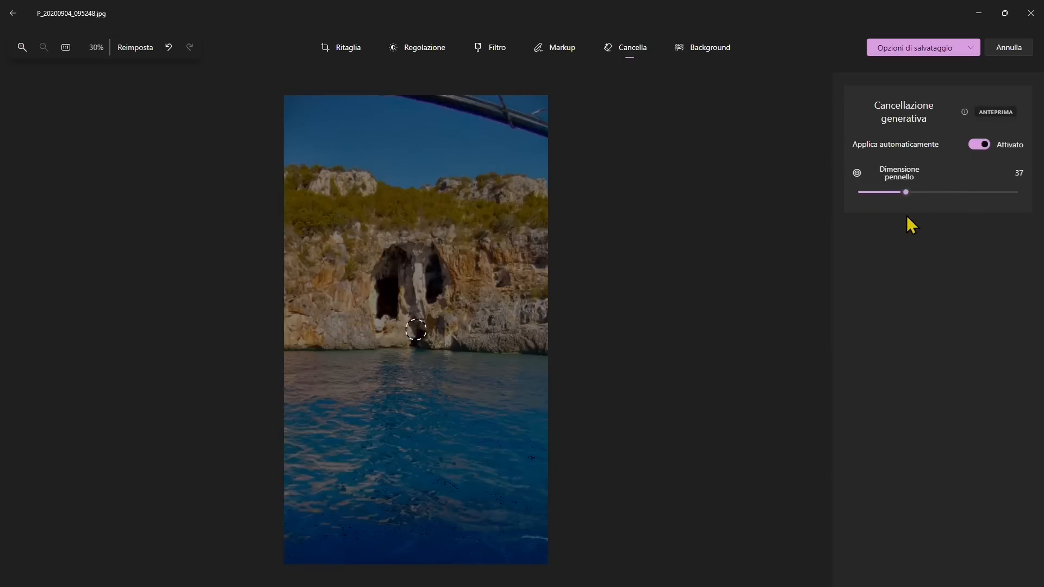
Step: Try to erase the dark boat pole from the sky with generative erase, using brush size 38 and then 67
{"action": "left_click_drag", "start_coordinate": [907, 216], "coordinate": [908, 216]}
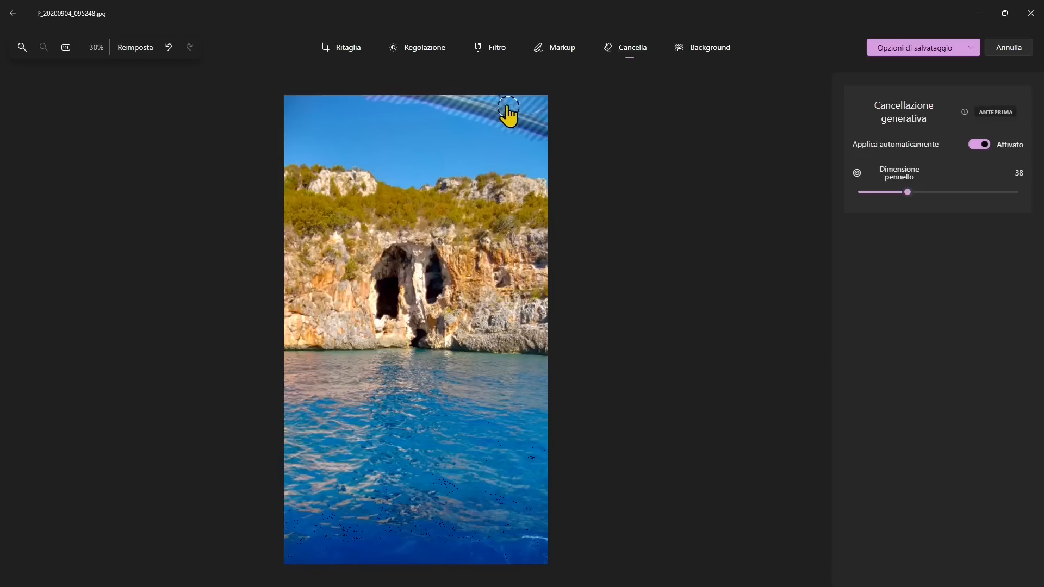
{"action": "left_click_drag", "start_coordinate": [548, 102], "coordinate": [554, 173]}
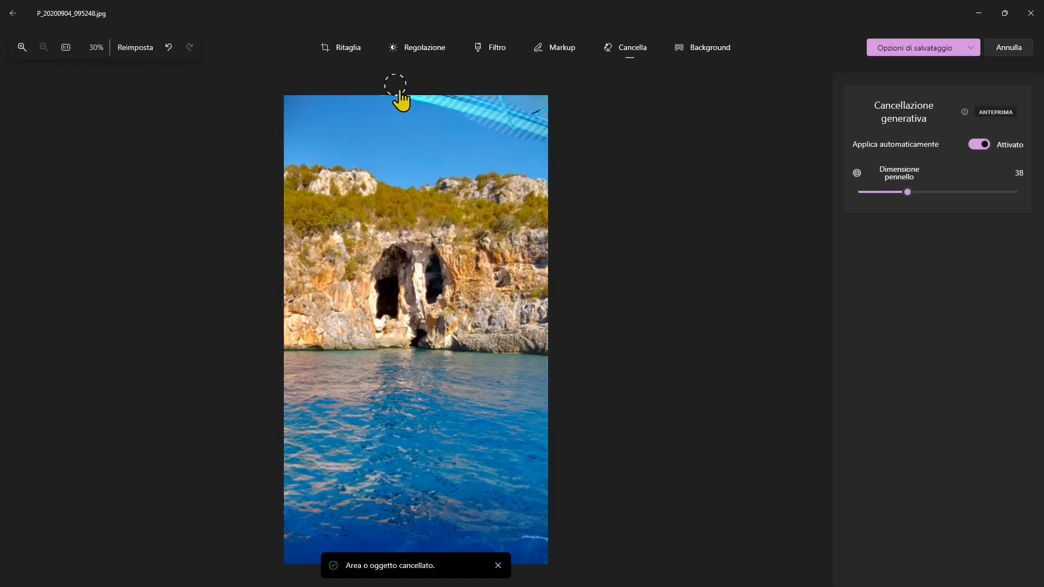
{"action": "left_click_drag", "start_coordinate": [541, 166], "coordinate": [517, 157]}
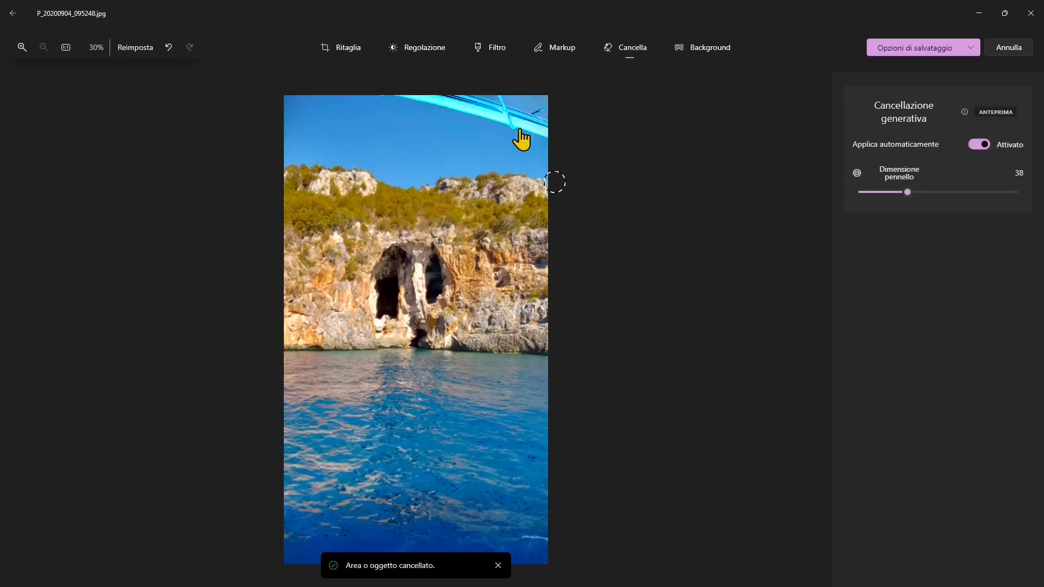
{"action": "left_click_drag", "start_coordinate": [542, 125], "coordinate": [544, 129]}
{"action": "left_click_drag", "start_coordinate": [907, 192], "coordinate": [959, 192]}
{"action": "mouse_move", "coordinate": [401, 99]}
{"action": "left_mouse_down"}
{"action": "mouse_move", "coordinate": [556, 133]}
{"action": "mouse_move", "coordinate": [531, 114]}
{"action": "mouse_move", "coordinate": [411, 82]}
{"action": "mouse_move", "coordinate": [304, 90]}
{"action": "mouse_move", "coordinate": [569, 102]}
{"action": "left_mouse_up"}
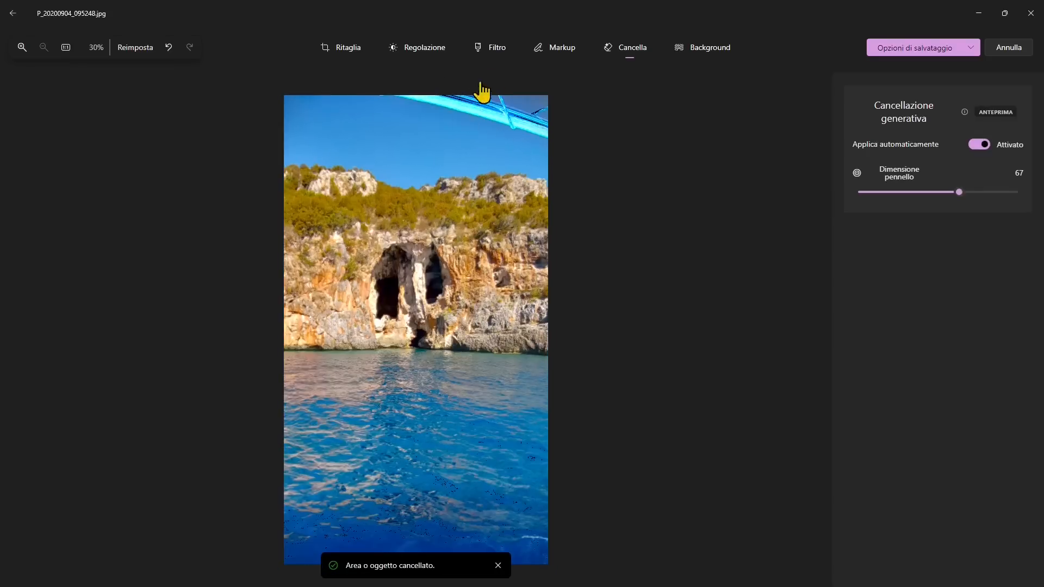
Step: Crop the boat pole out of the sky and widen the crop with the Libere ratio to about 1613 x 2582
{"action": "left_click", "coordinate": [343, 61]}
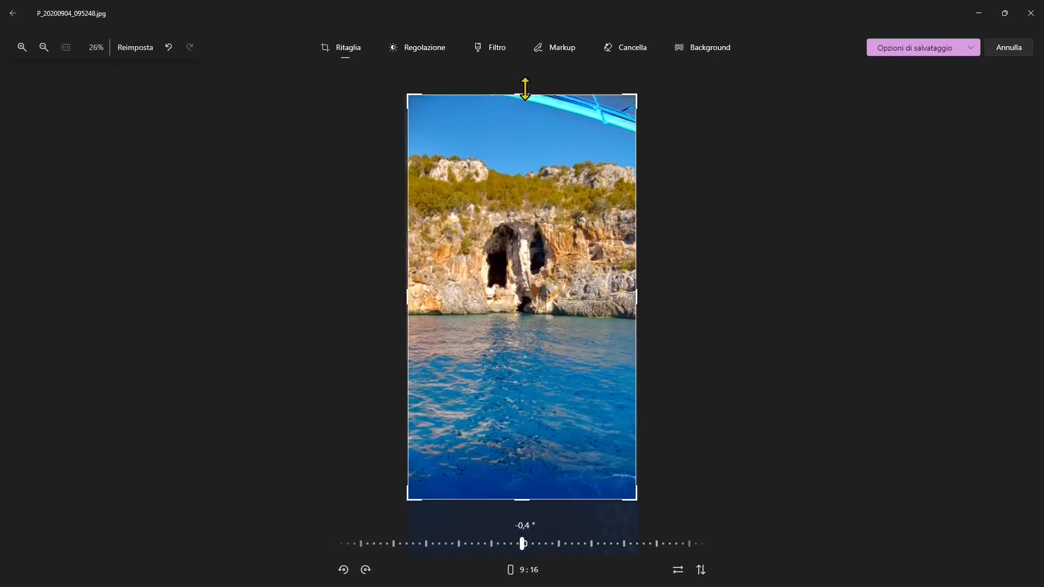
{"action": "left_click_drag", "start_coordinate": [525, 89], "coordinate": [540, 127]}
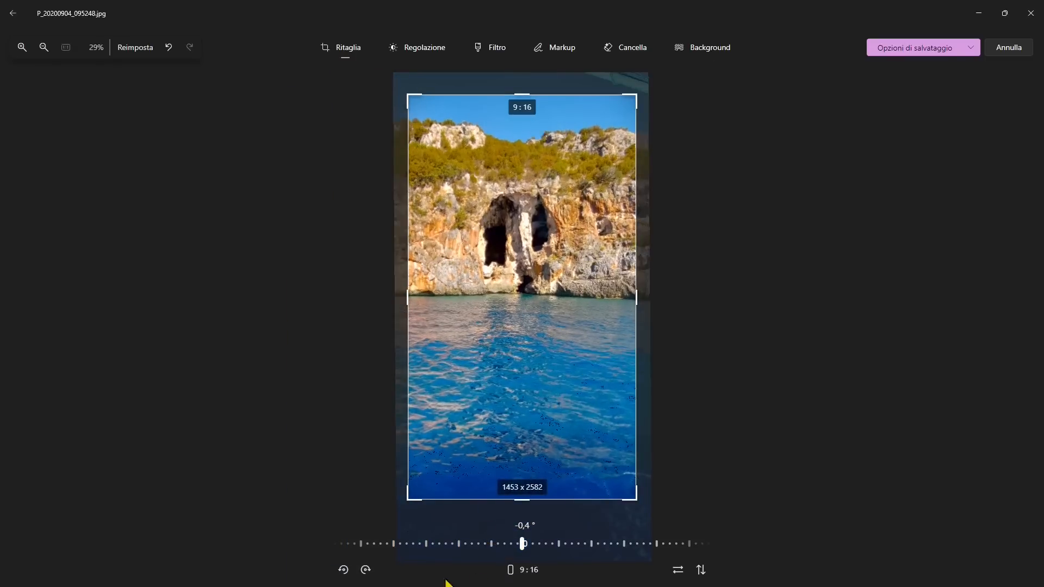
{"action": "left_click", "coordinate": [526, 570]}
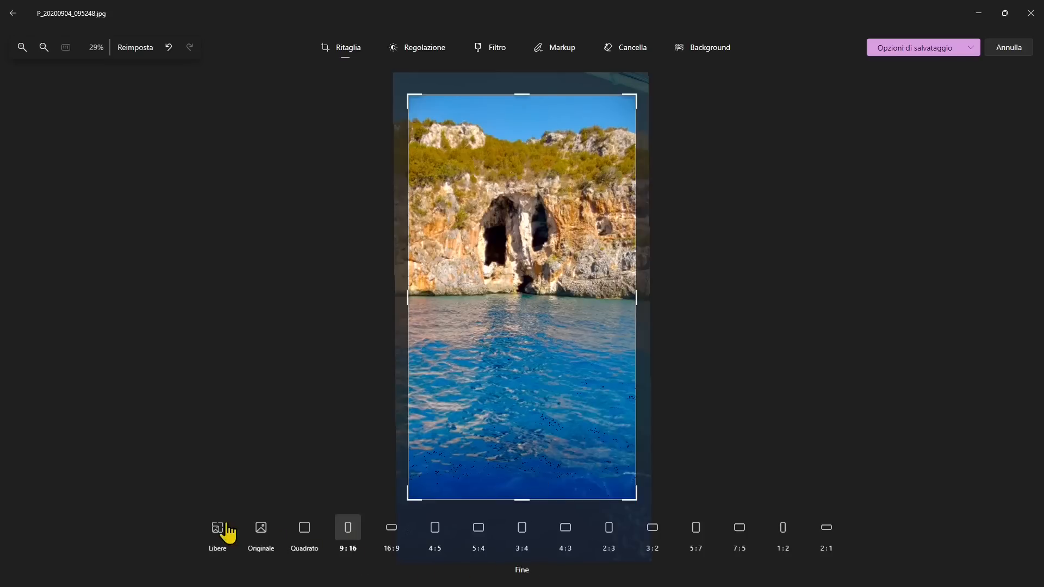
{"action": "left_click", "coordinate": [218, 530]}
{"action": "left_click_drag", "start_coordinate": [409, 302], "coordinate": [389, 301]}
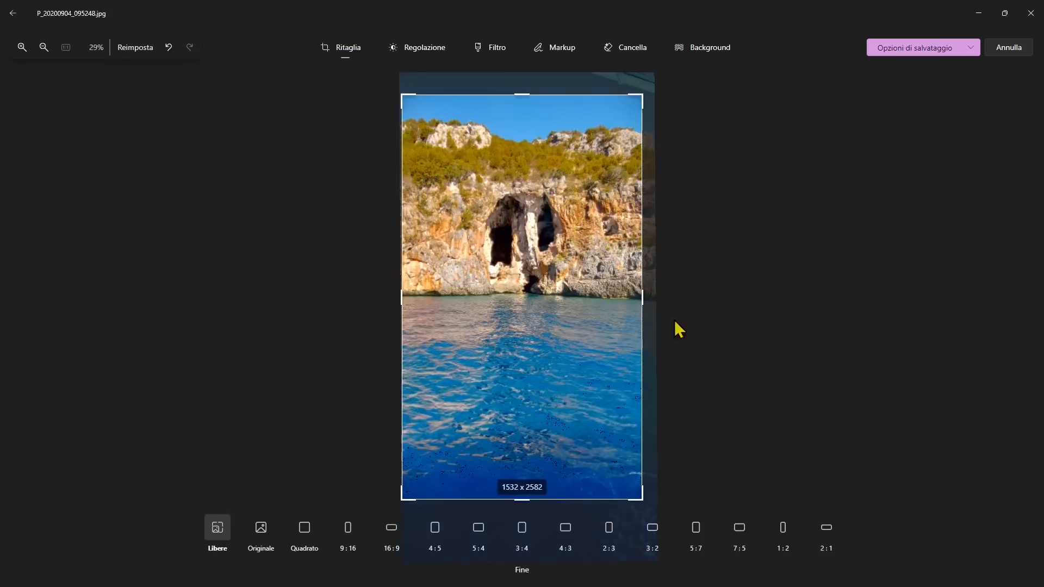
{"action": "left_click_drag", "start_coordinate": [647, 300], "coordinate": [650, 302]}
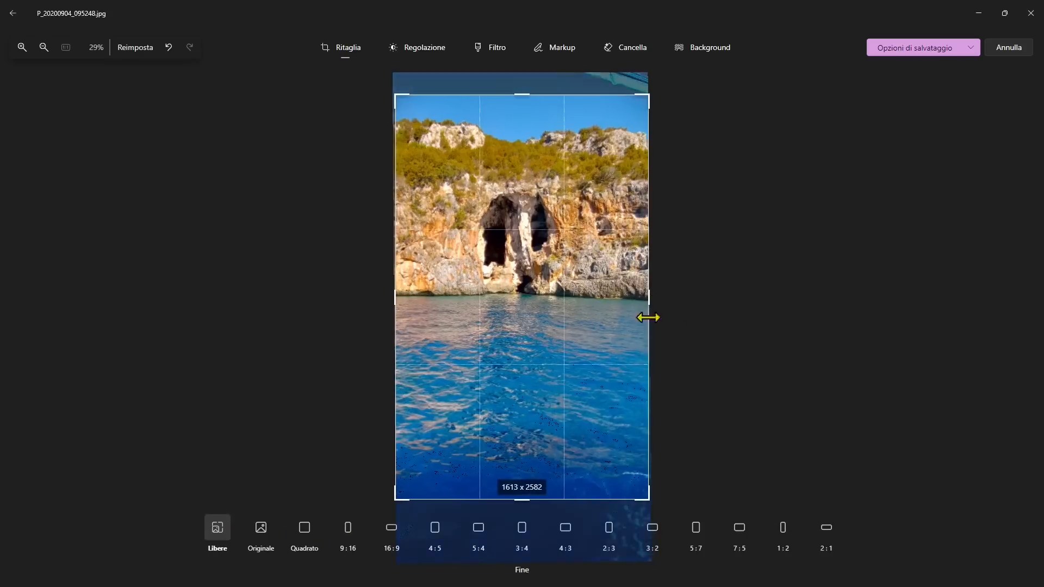
{"action": "left_click", "coordinate": [515, 571]}
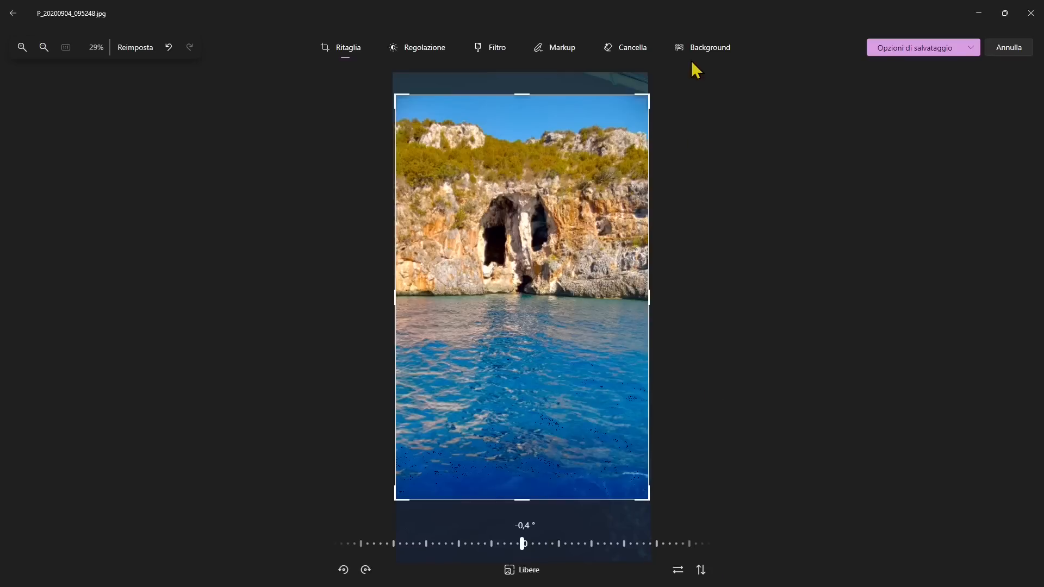
Step: With automatic application off, mask the cliff's right cave opening, set brush size 43, erase the masked area and undo the erase
{"action": "left_click", "coordinate": [636, 54]}
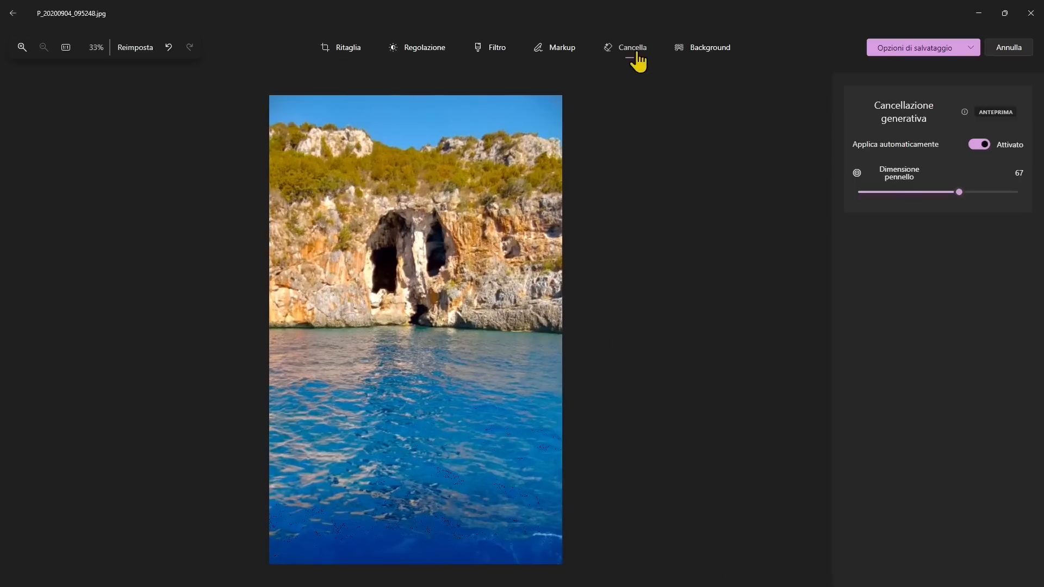
{"action": "left_click", "coordinate": [981, 144]}
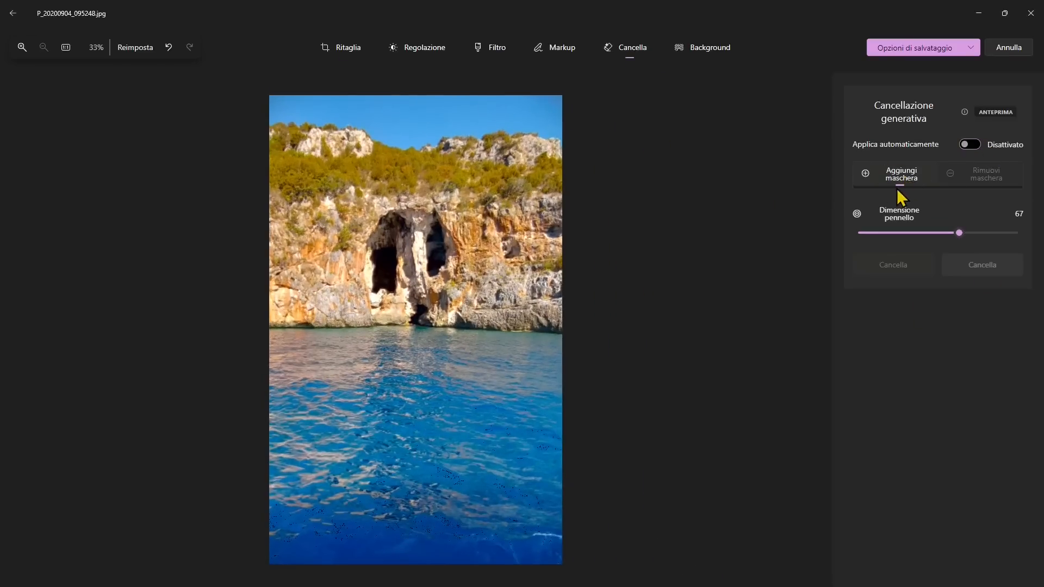
{"action": "mouse_move", "coordinate": [442, 228]}
{"action": "left_mouse_down"}
{"action": "mouse_move", "coordinate": [443, 274]}
{"action": "mouse_move", "coordinate": [437, 234]}
{"action": "mouse_move", "coordinate": [453, 247]}
{"action": "left_mouse_up"}
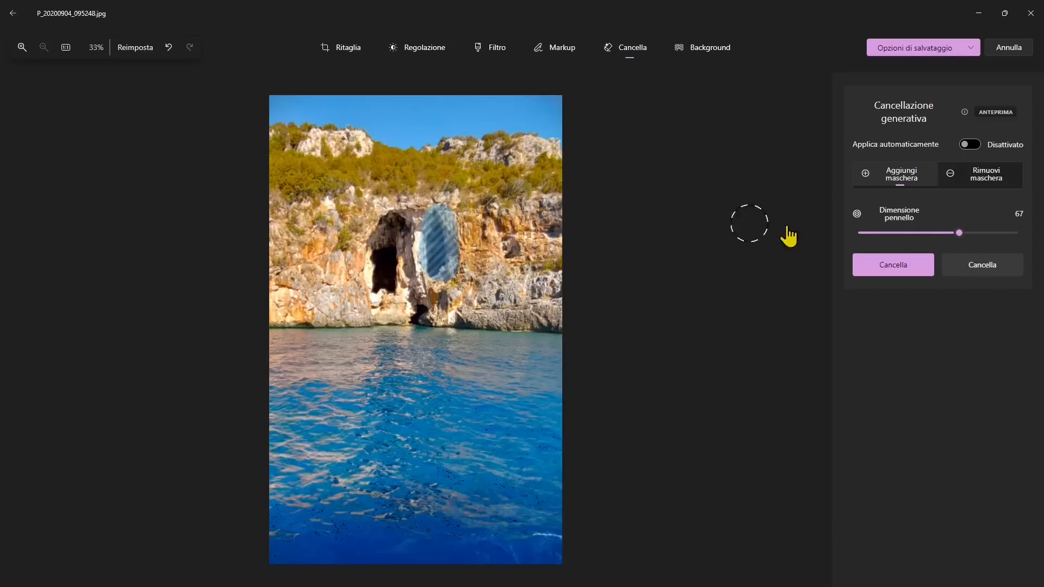
{"action": "left_click", "coordinate": [973, 187]}
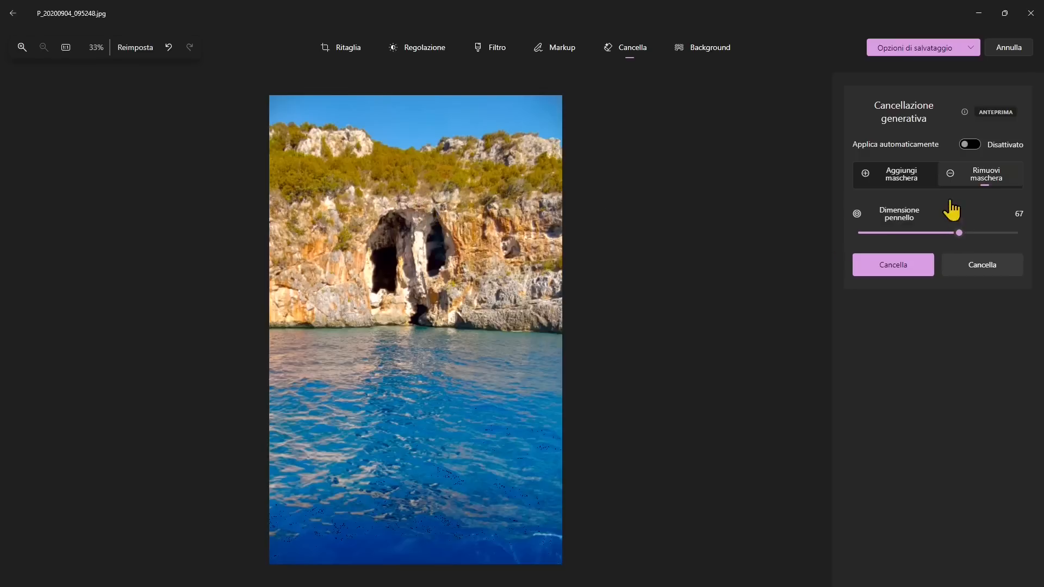
{"action": "left_click", "coordinate": [900, 182]}
{"action": "left_click_drag", "start_coordinate": [954, 239], "coordinate": [917, 242]}
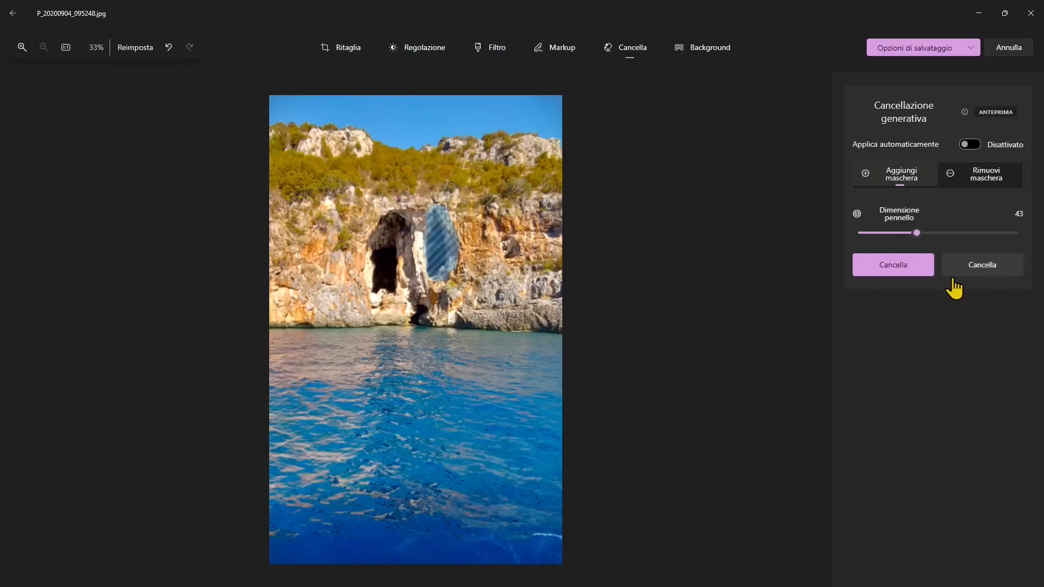
{"action": "left_click", "coordinate": [903, 279]}
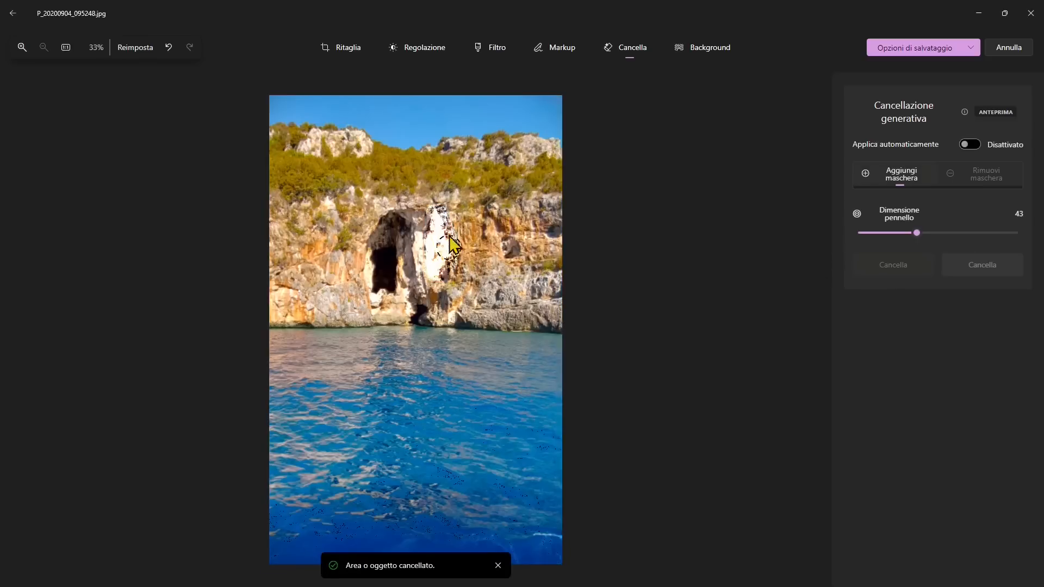
{"action": "key", "text": "ctrl+z"}
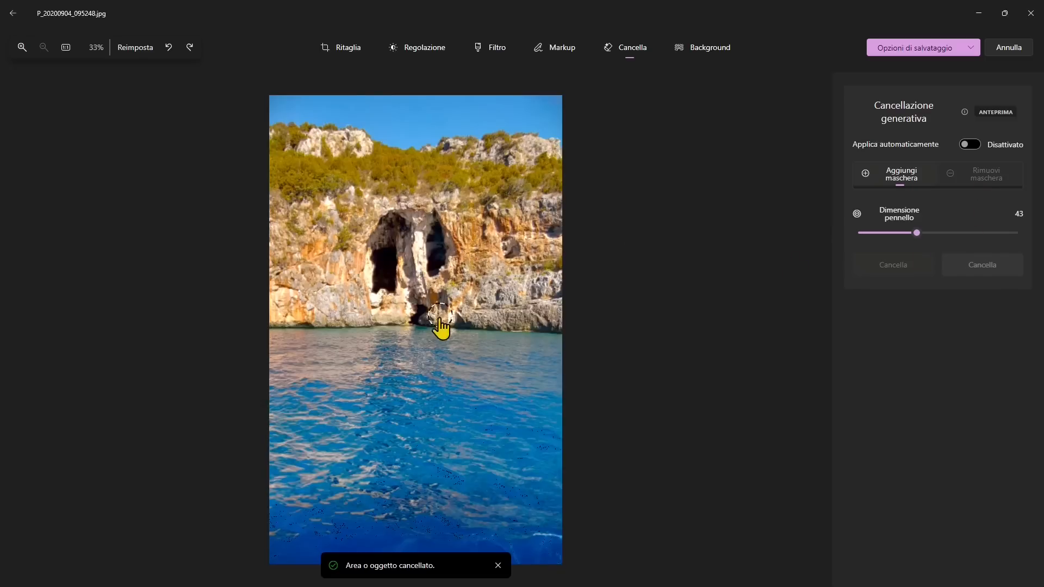
Step: Mask and erase the small cave at the waterline and undo the erase
{"action": "left_click_drag", "start_coordinate": [441, 321], "coordinate": [414, 316]}
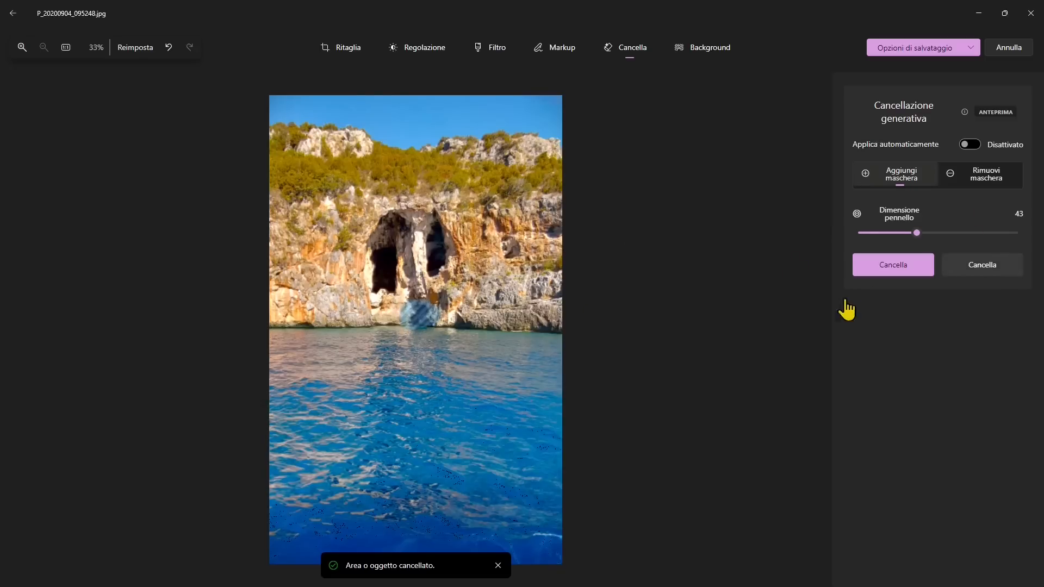
{"action": "left_click", "coordinate": [894, 272]}
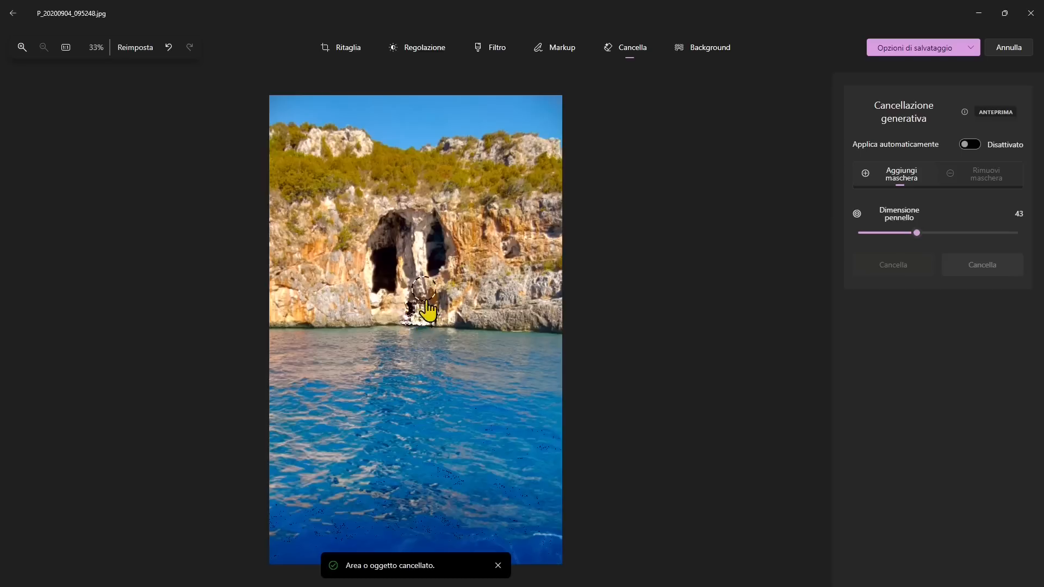
{"action": "key", "text": "ctrl+z"}
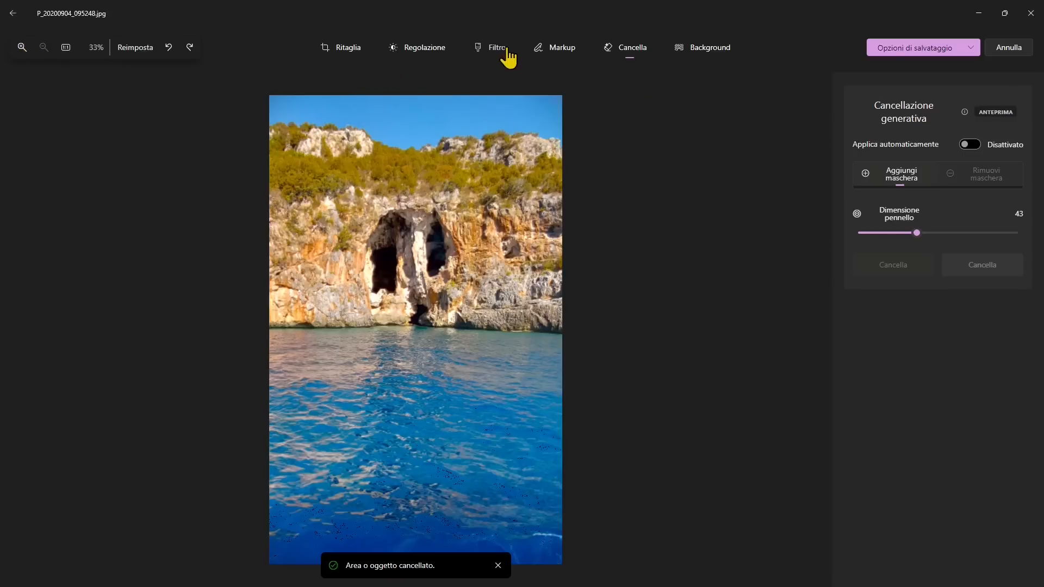
Step: Close the cliff photo without saving and open DSC_2765 from the Foto e Video folder for editing
{"action": "left_click", "coordinate": [1030, 13]}
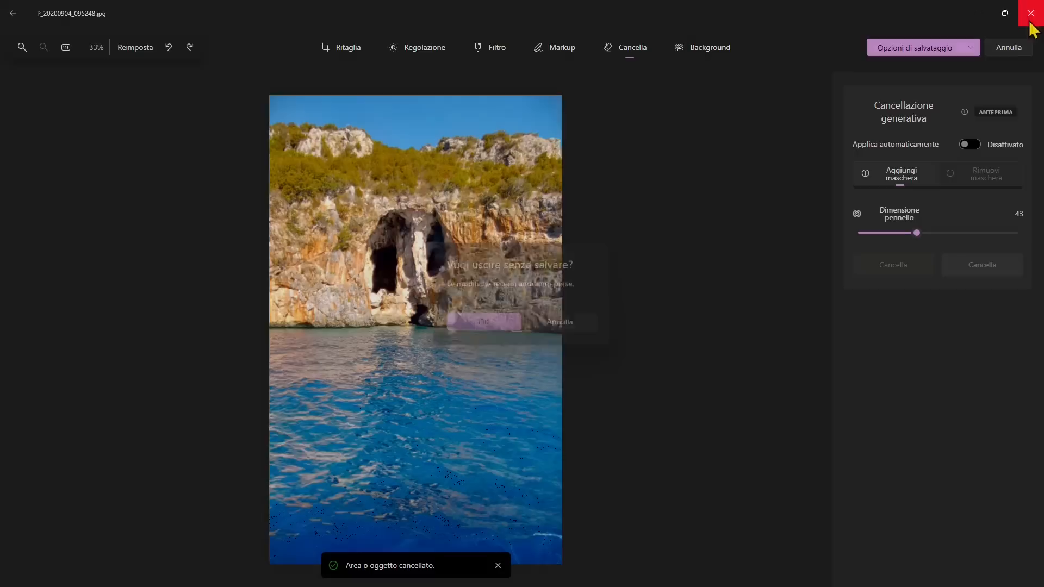
{"action": "left_click", "coordinate": [481, 322]}
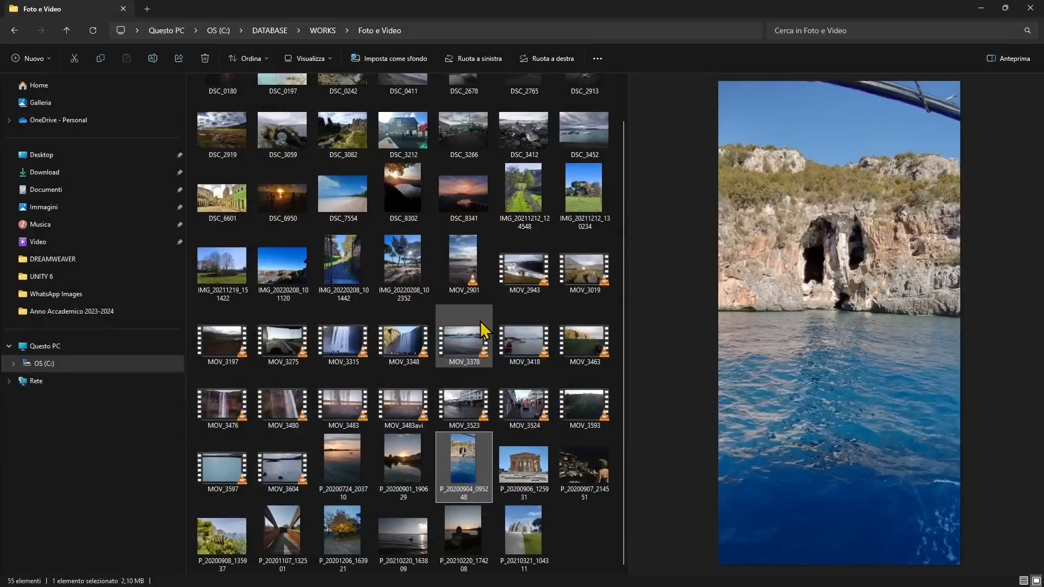
{"action": "scroll", "coordinate": [420, 319], "scroll_direction": "up", "scroll_amount": 1}
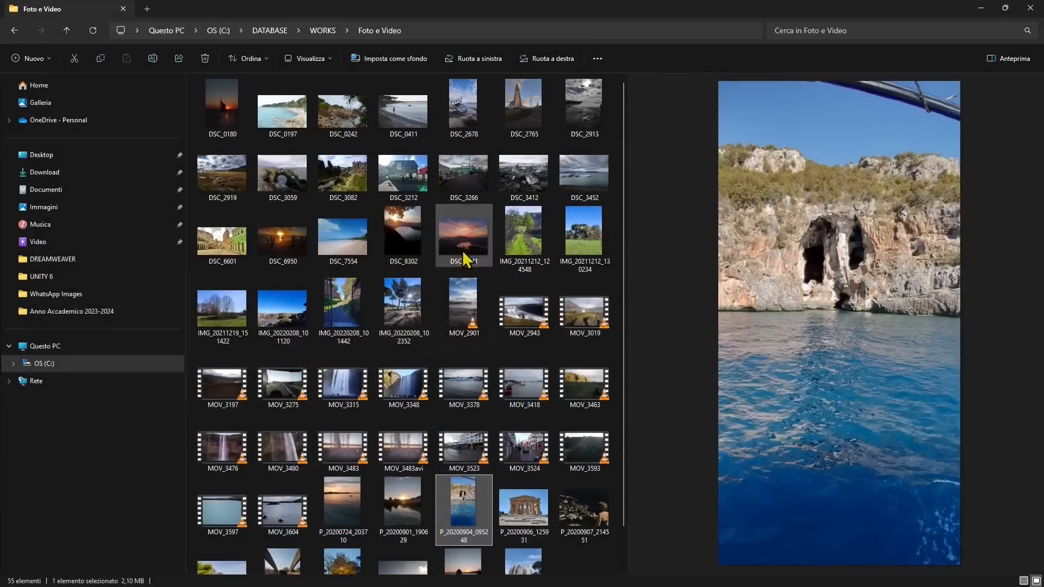
{"action": "left_click", "coordinate": [526, 129]}
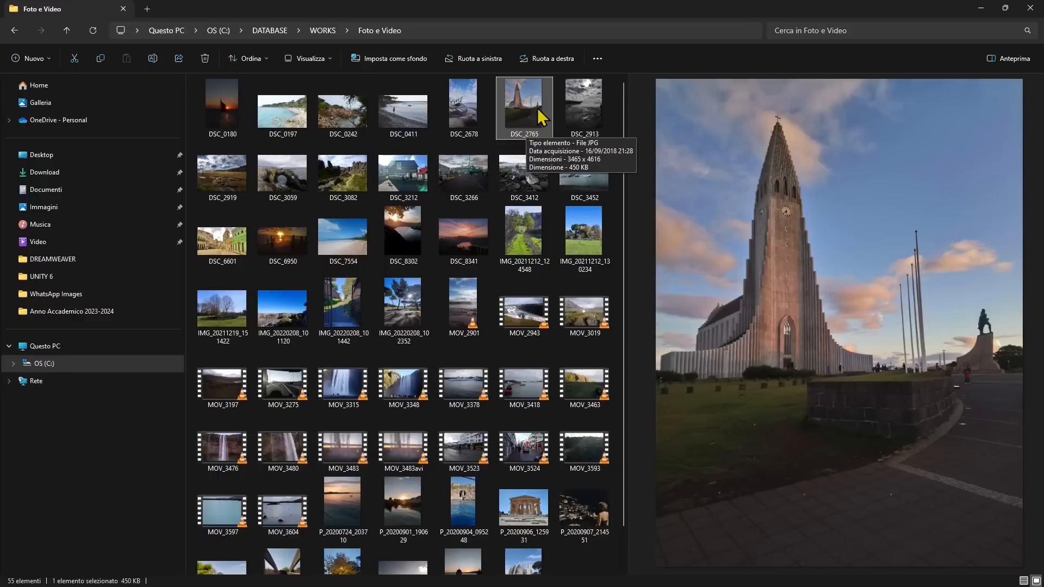
{"action": "right_click", "coordinate": [542, 117]}
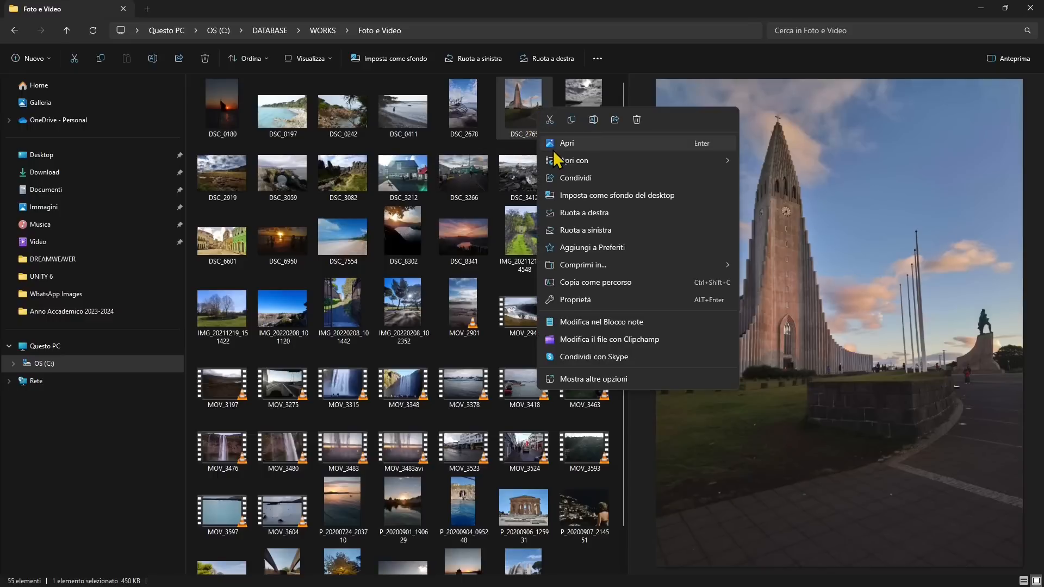
{"action": "key", "text": "Escape"}
{"action": "key", "text": "Return"}
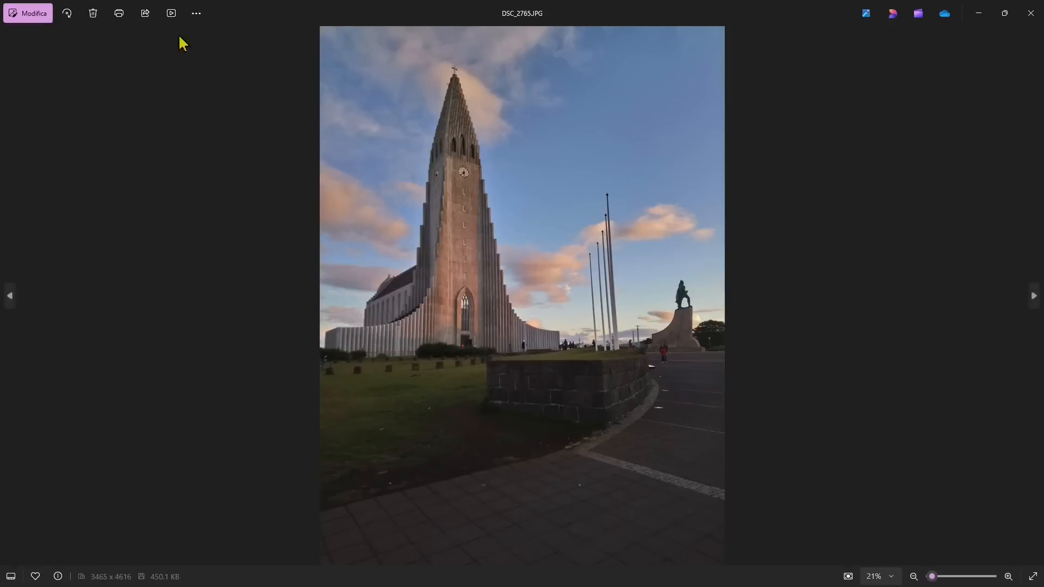
{"action": "left_click", "coordinate": [28, 13]}
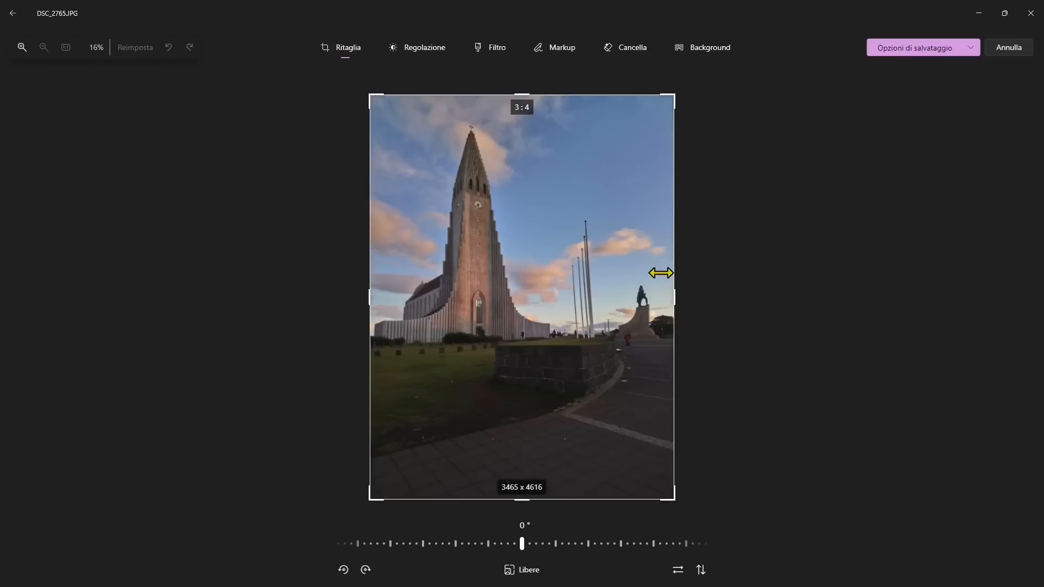
Step: Remove the flagpoles with generative erase, and erase the church tower's clock with brush size 27
{"action": "left_click", "coordinate": [639, 58]}
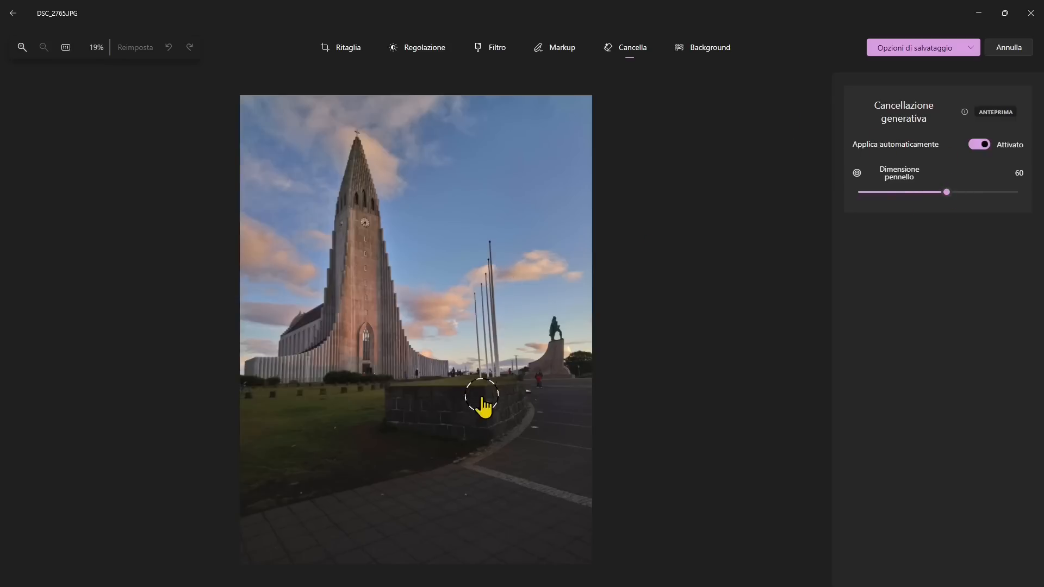
{"action": "mouse_move", "coordinate": [489, 251]}
{"action": "left_mouse_down"}
{"action": "mouse_move", "coordinate": [471, 341]}
{"action": "mouse_move", "coordinate": [482, 317]}
{"action": "mouse_move", "coordinate": [488, 376]}
{"action": "left_mouse_up"}
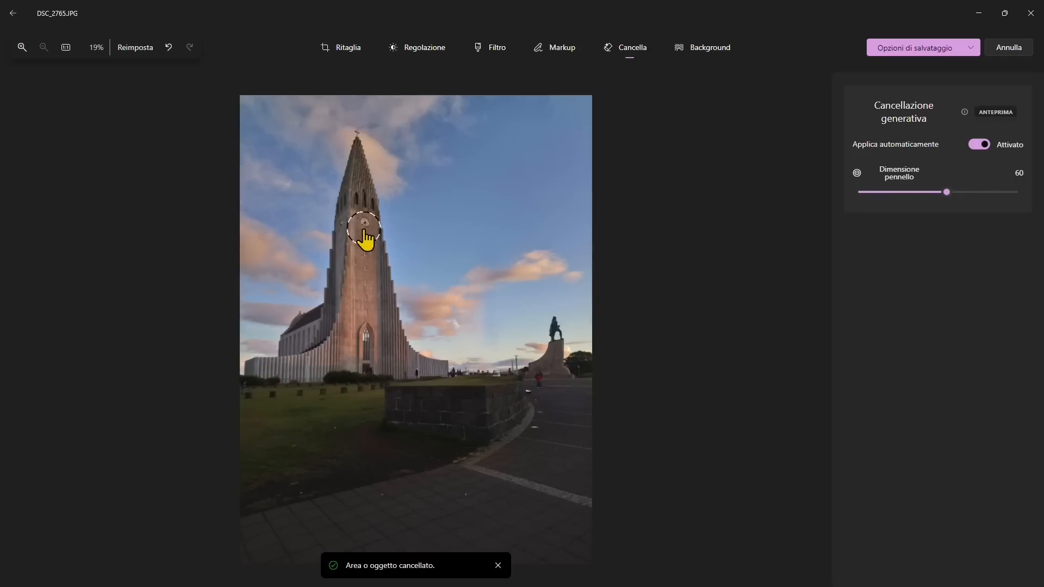
{"action": "left_click_drag", "start_coordinate": [947, 194], "coordinate": [889, 193]}
{"action": "left_click", "coordinate": [366, 225]}
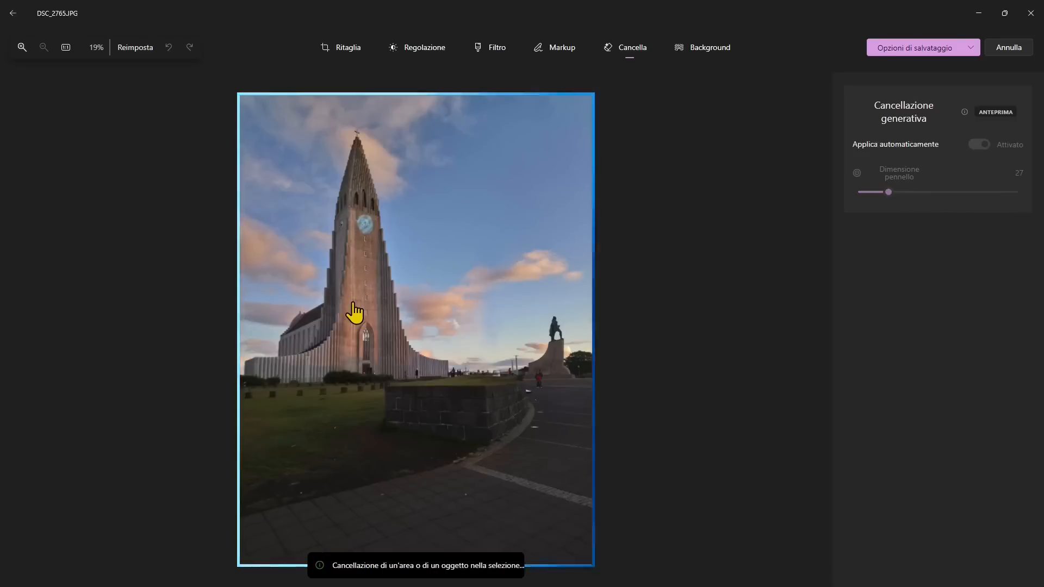
{"action": "left_click_drag", "start_coordinate": [367, 240], "coordinate": [366, 314]}
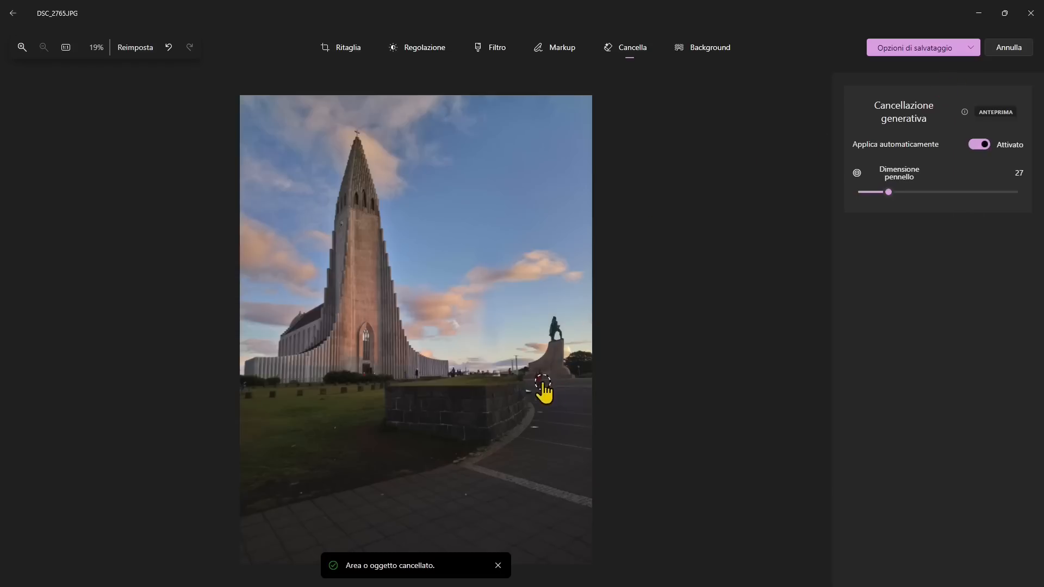
Step: Erase the person in red near the statue and the small poles and figures along the horizon
{"action": "left_click_drag", "start_coordinate": [545, 381], "coordinate": [542, 389]}
{"action": "left_click_drag", "start_coordinate": [515, 360], "coordinate": [494, 368]}
{"action": "left_click_drag", "start_coordinate": [471, 378], "coordinate": [450, 376]}
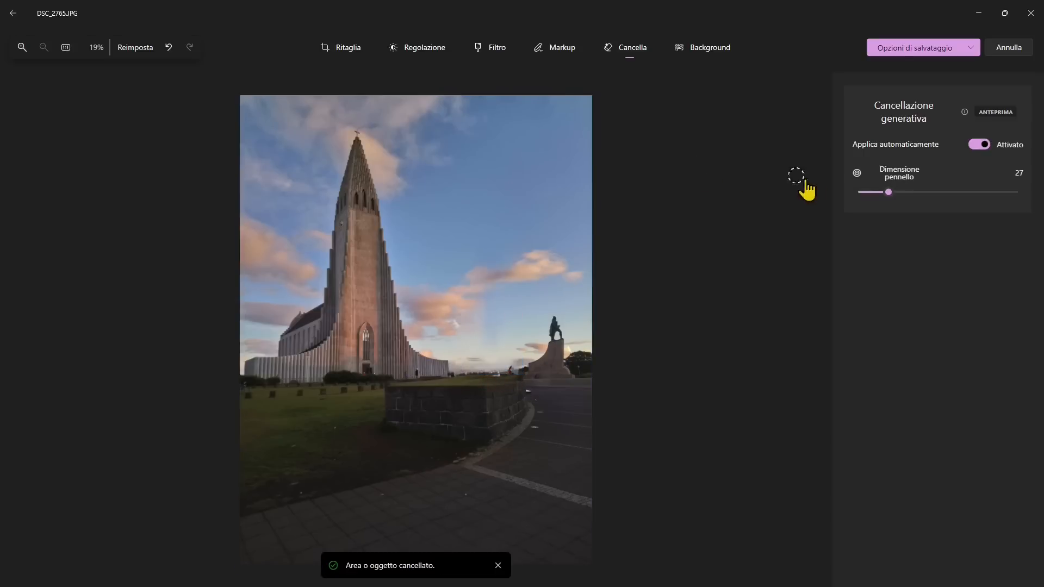
Step: Blur the photo's background with Sfocatura and set Intensità sfocatura to 100
{"action": "left_click", "coordinate": [695, 52]}
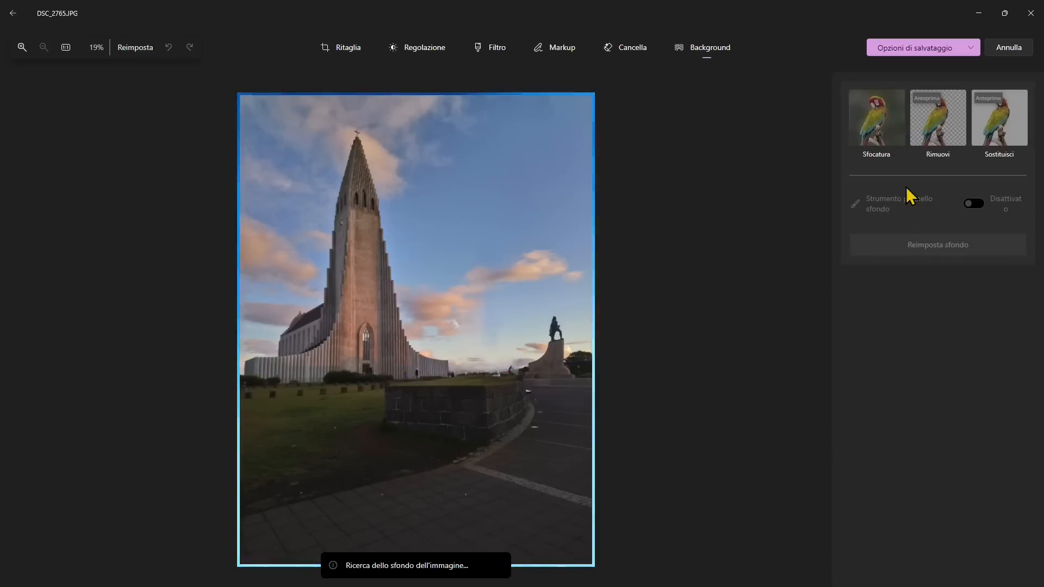
{"action": "left_click", "coordinate": [888, 145]}
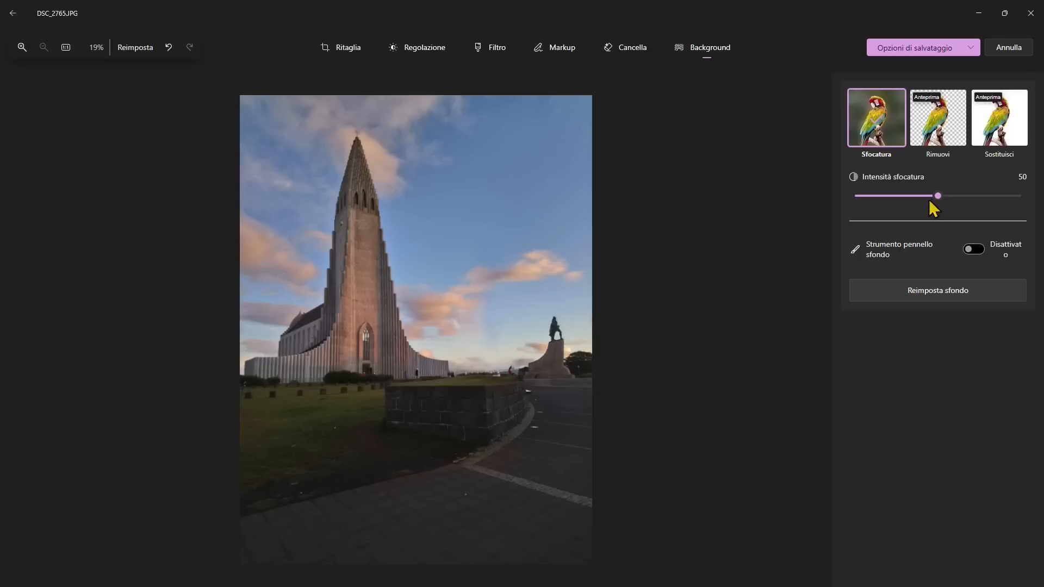
{"action": "left_click_drag", "start_coordinate": [958, 200], "coordinate": [1040, 206]}
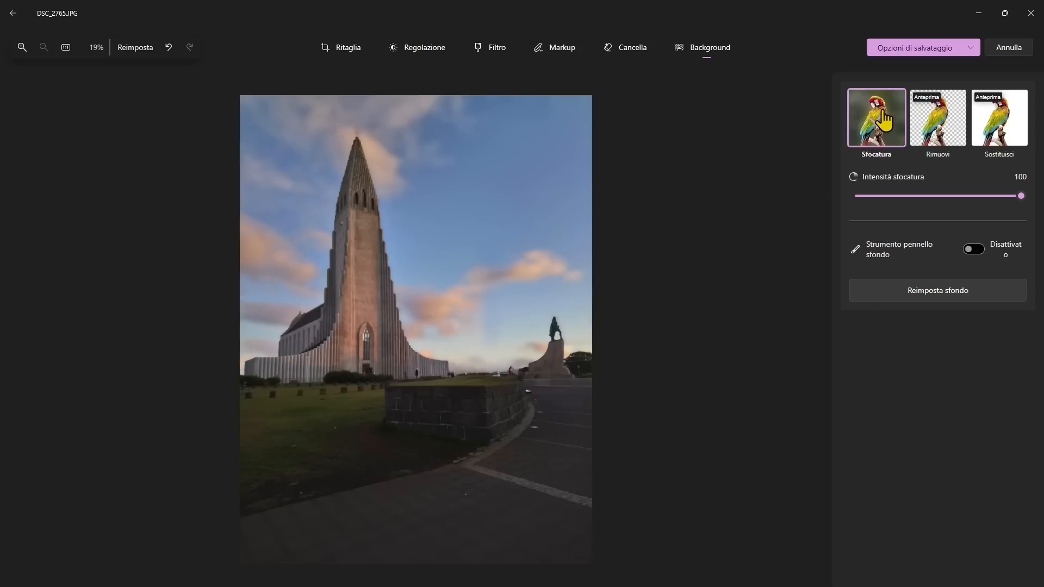
Step: Set Intensità sfocatura to 48 and remove the blur mask from part of the foreground paving with the background brush
{"action": "scroll", "coordinate": [429, 286], "scroll_direction": "up", "scroll_amount": 2}
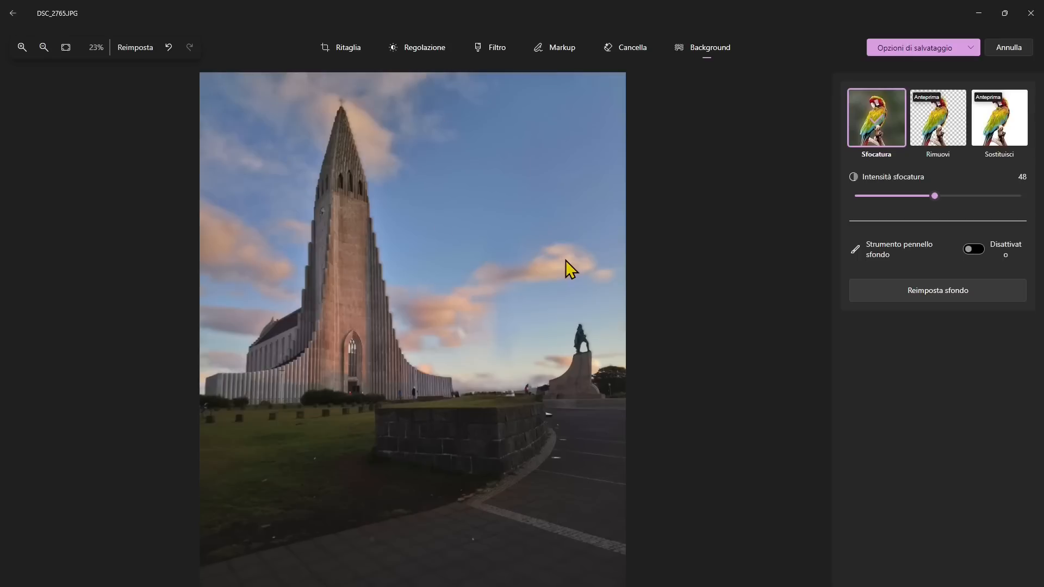
{"action": "left_click", "coordinate": [971, 251]}
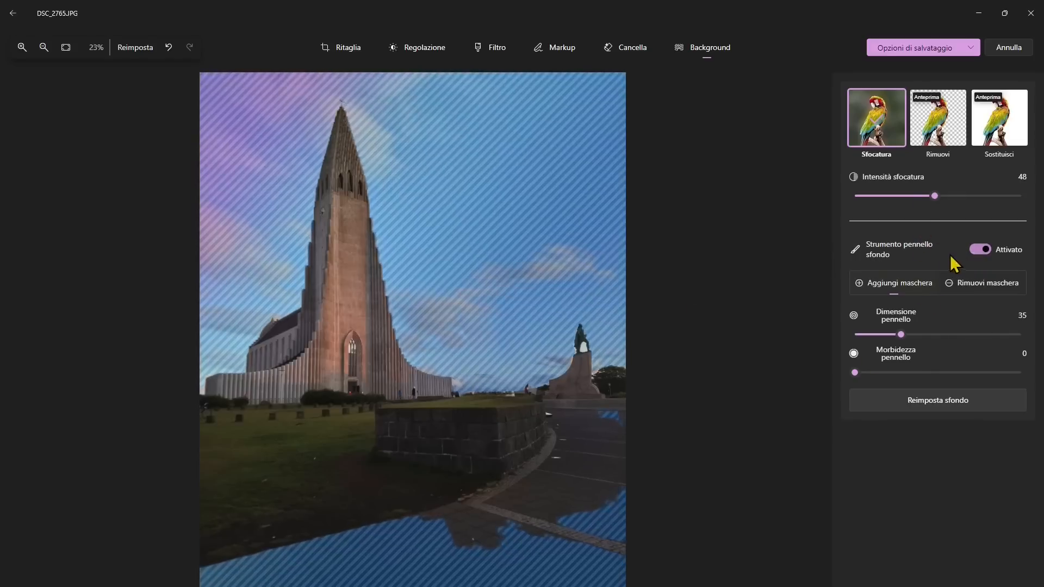
{"action": "left_click", "coordinate": [980, 251]}
{"action": "left_click", "coordinate": [973, 251]}
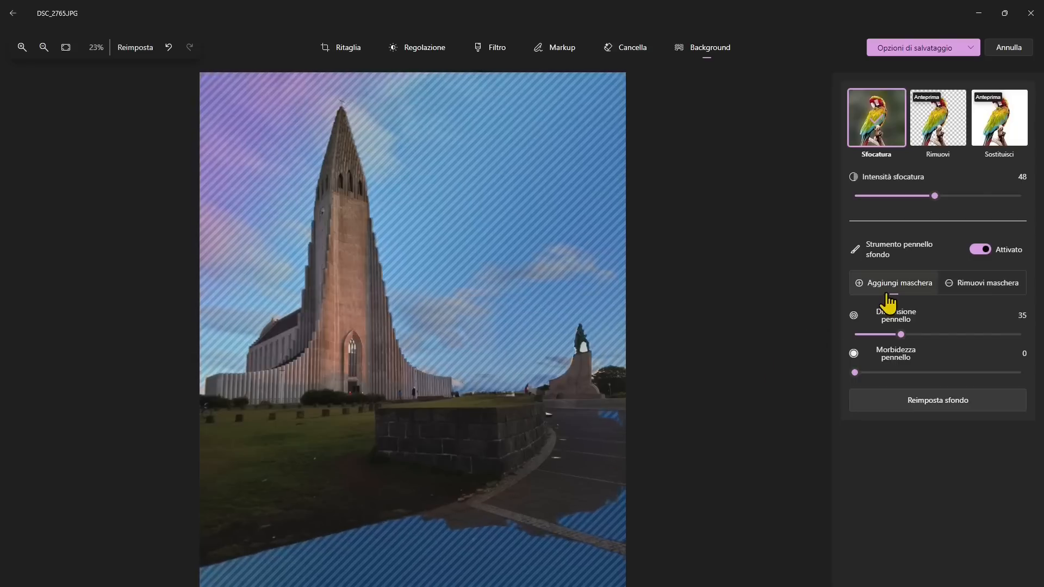
{"action": "left_click", "coordinate": [988, 283]}
{"action": "mouse_move", "coordinate": [522, 494]}
{"action": "left_mouse_down"}
{"action": "mouse_move", "coordinate": [435, 555]}
{"action": "mouse_move", "coordinate": [383, 549]}
{"action": "mouse_move", "coordinate": [416, 564]}
{"action": "mouse_move", "coordinate": [350, 549]}
{"action": "mouse_move", "coordinate": [206, 561]}
{"action": "left_mouse_up"}
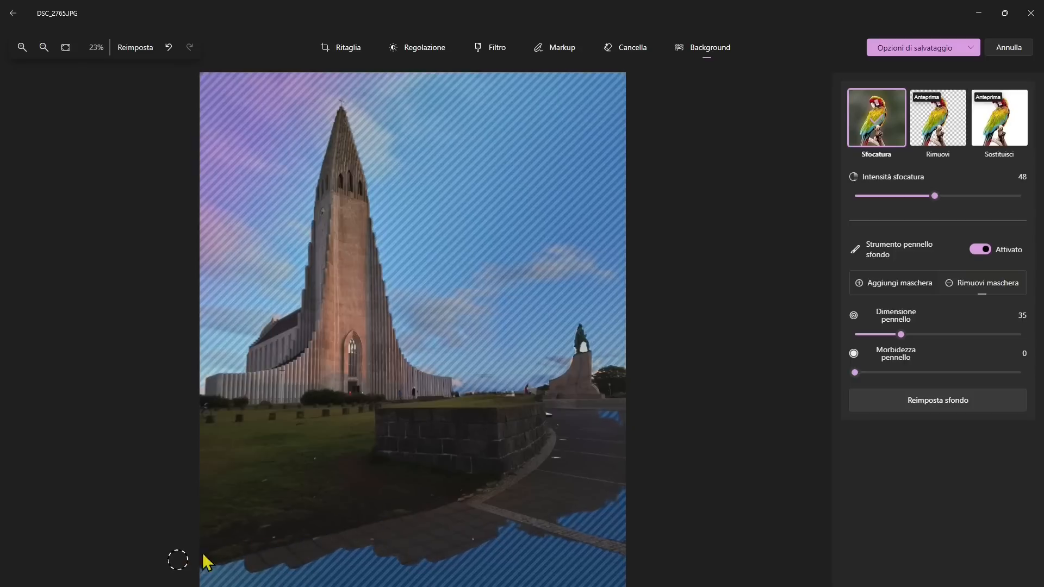
{"action": "mouse_move", "coordinate": [587, 515]}
{"action": "left_mouse_down"}
{"action": "mouse_move", "coordinate": [480, 521]}
{"action": "mouse_move", "coordinate": [593, 515]}
{"action": "mouse_move", "coordinate": [625, 485]}
{"action": "mouse_move", "coordinate": [603, 419]}
{"action": "mouse_move", "coordinate": [622, 432]}
{"action": "left_mouse_up"}
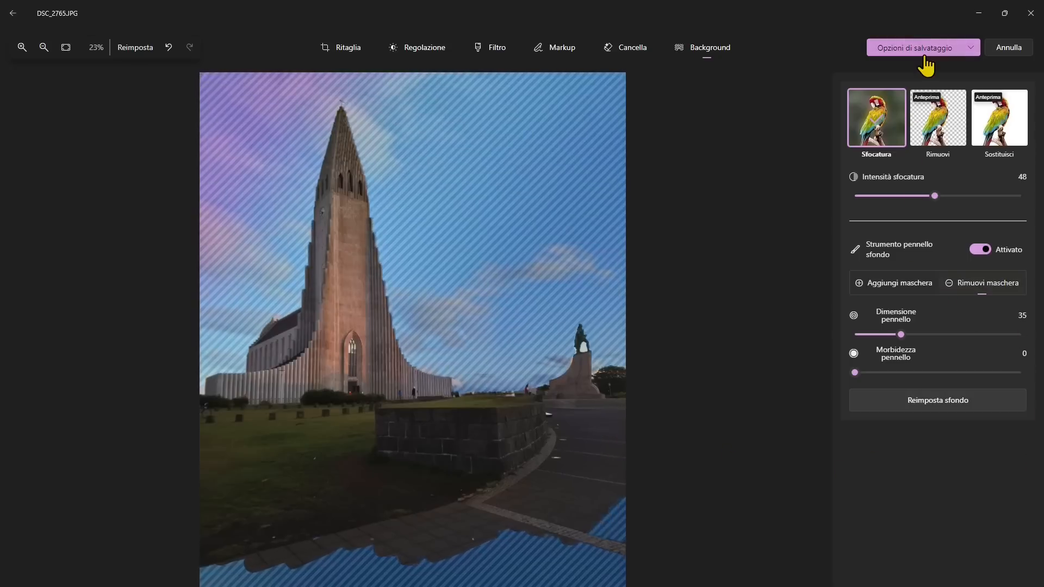
Step: Reset the background, and brush away part of the mask on the paving with brush size 40 and softness 27
{"action": "left_click", "coordinate": [939, 402]}
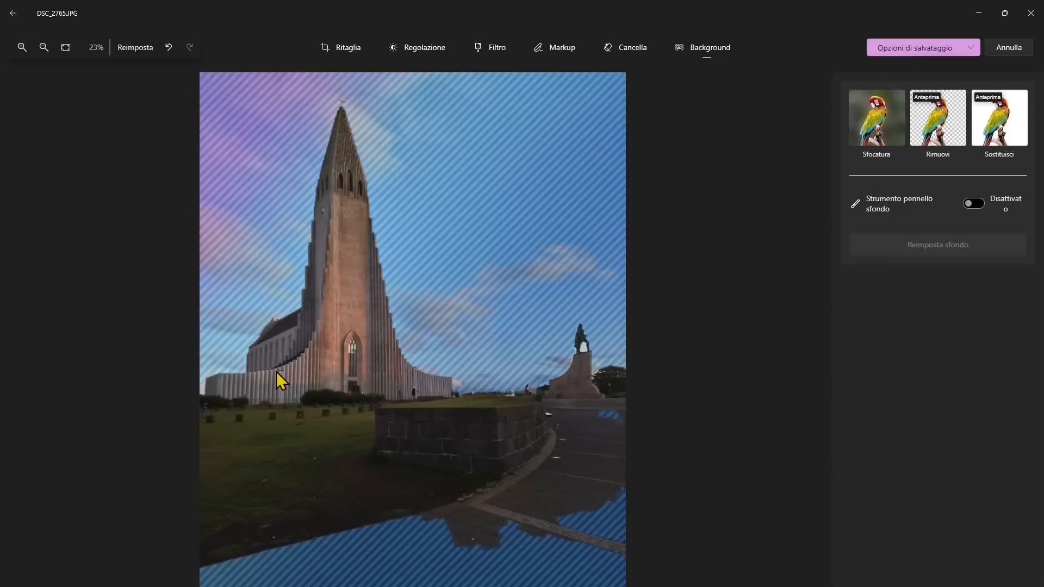
{"action": "left_click", "coordinate": [973, 204]}
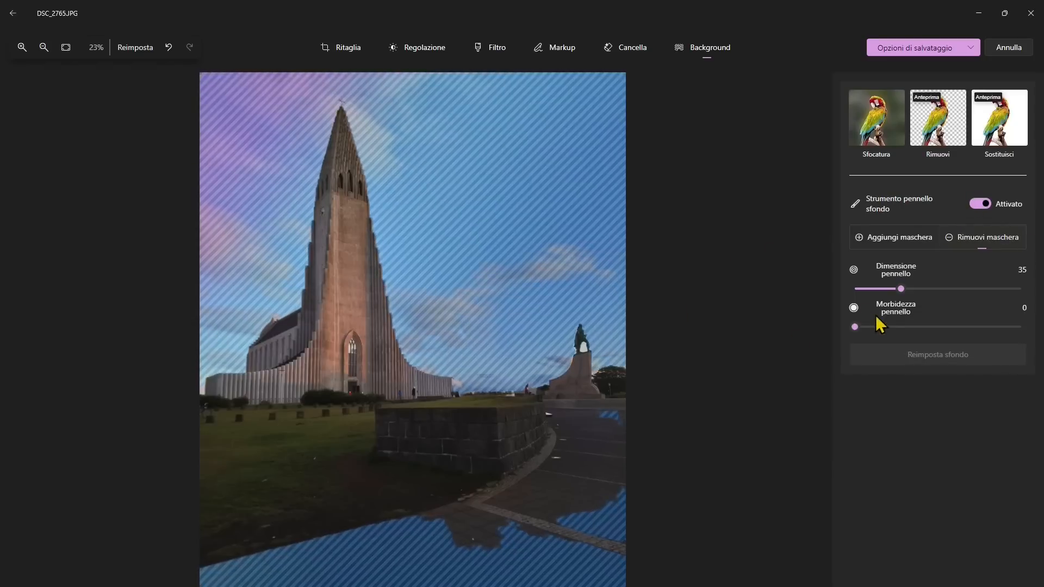
{"action": "left_click_drag", "start_coordinate": [865, 327], "coordinate": [898, 326]}
{"action": "left_click_drag", "start_coordinate": [901, 288], "coordinate": [910, 289]}
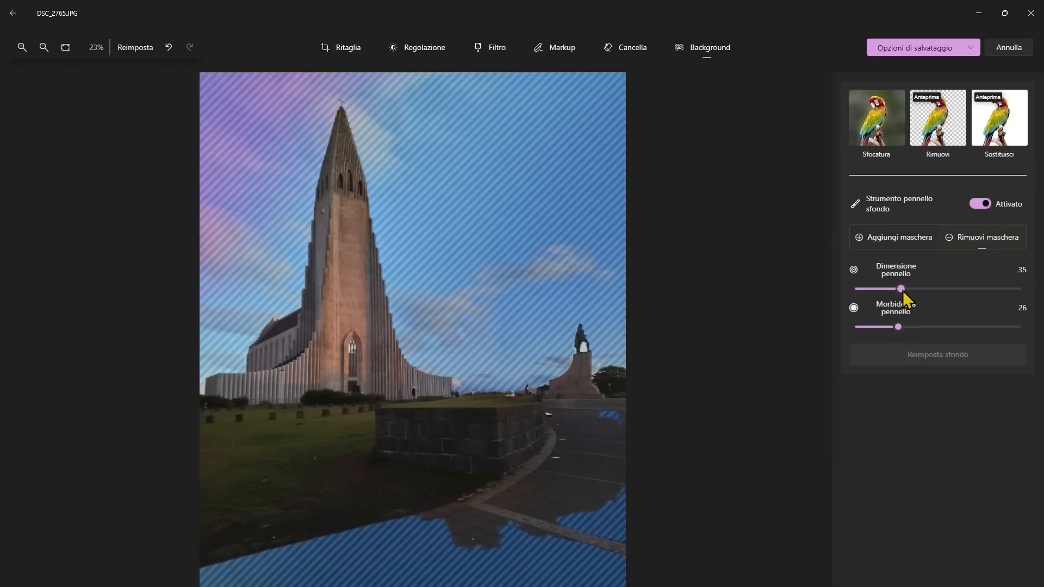
{"action": "left_click", "coordinate": [899, 327]}
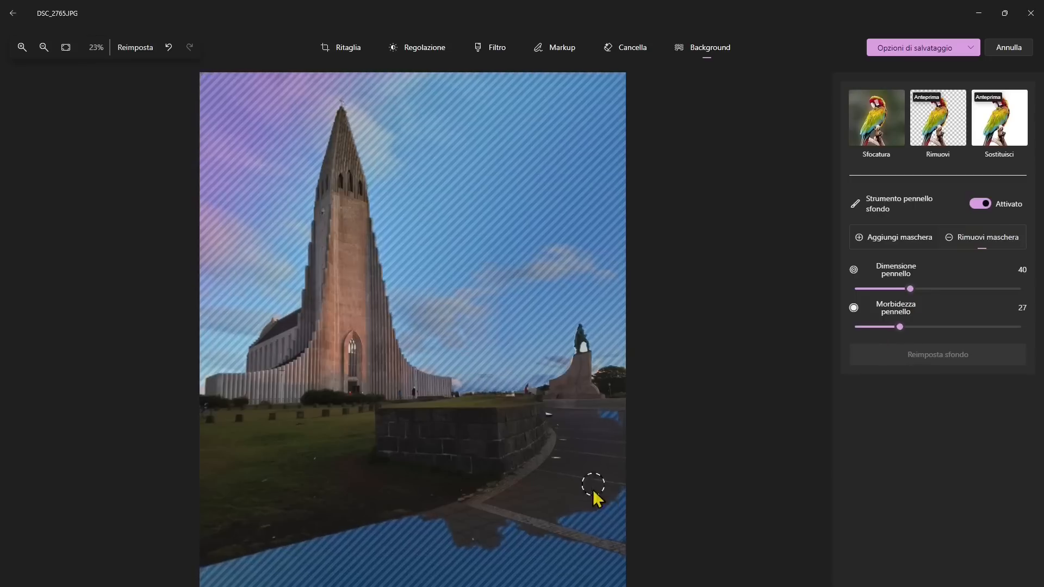
{"action": "mouse_move", "coordinate": [611, 502]}
{"action": "left_mouse_down"}
{"action": "mouse_move", "coordinate": [604, 522]}
{"action": "mouse_move", "coordinate": [542, 527]}
{"action": "mouse_move", "coordinate": [559, 494]}
{"action": "mouse_move", "coordinate": [538, 512]}
{"action": "left_mouse_up"}
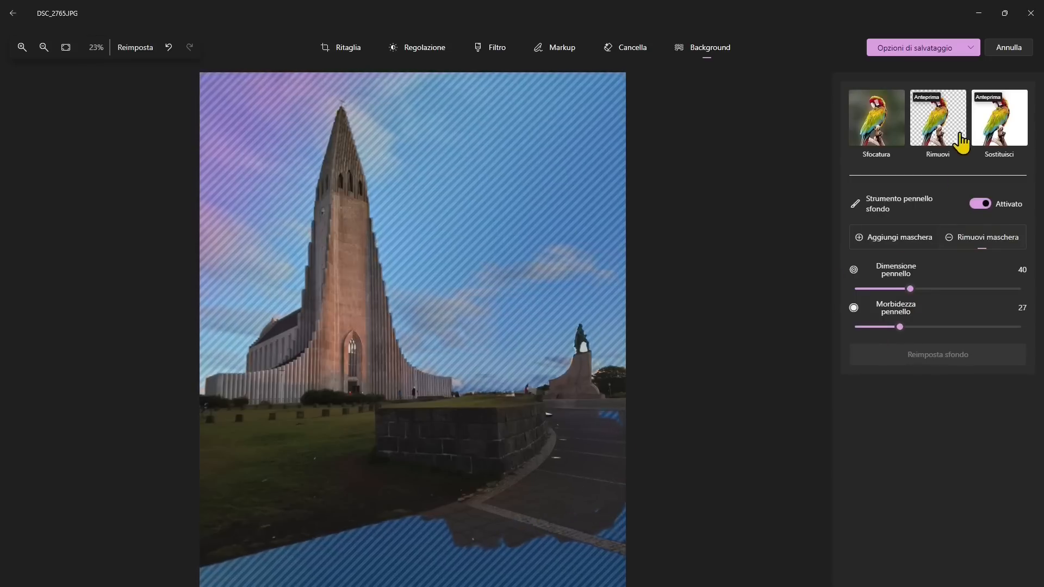
Step: Remove the background with Rimuovi, and take the foreground paving out of the mask with brush size 52 and softness 34
{"action": "left_click", "coordinate": [940, 138]}
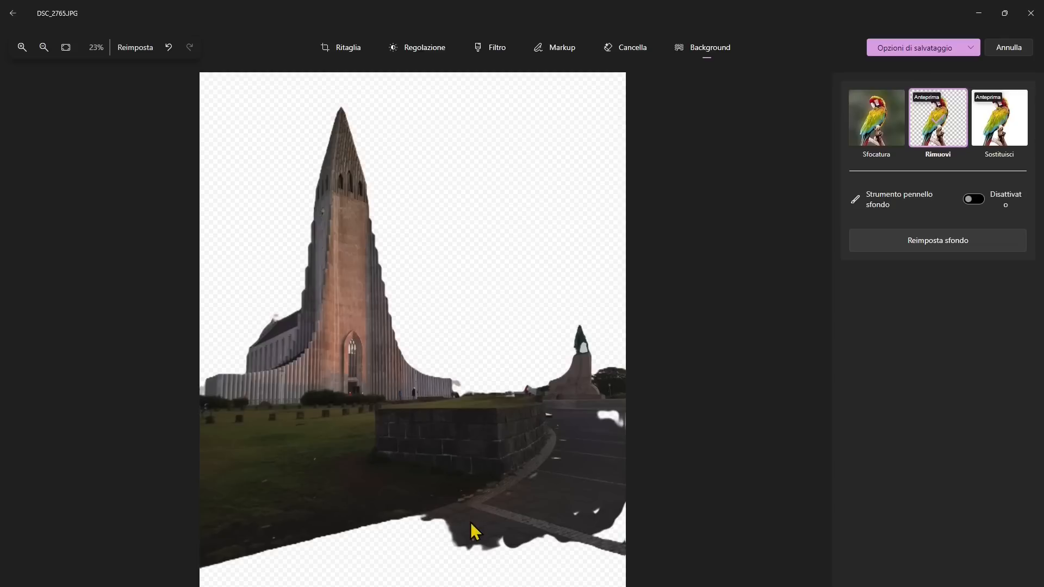
{"action": "left_click", "coordinate": [973, 199]}
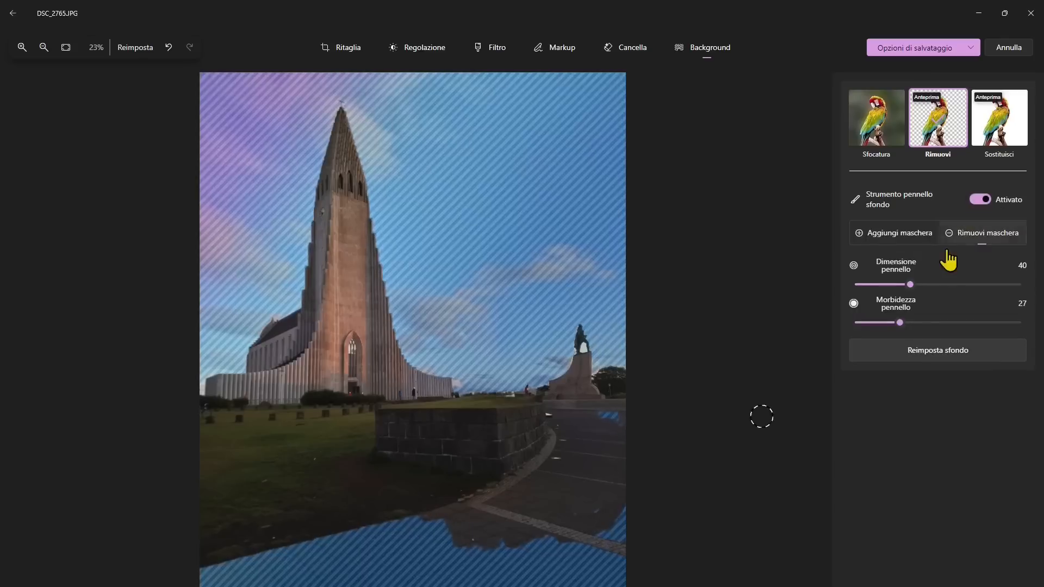
{"action": "left_click_drag", "start_coordinate": [900, 322], "coordinate": [911, 323]}
{"action": "left_click_drag", "start_coordinate": [911, 285], "coordinate": [932, 285]}
{"action": "mouse_move", "coordinate": [505, 493]}
{"action": "left_mouse_down"}
{"action": "mouse_move", "coordinate": [325, 568]}
{"action": "mouse_move", "coordinate": [313, 552]}
{"action": "mouse_move", "coordinate": [345, 544]}
{"action": "mouse_move", "coordinate": [319, 579]}
{"action": "mouse_move", "coordinate": [223, 577]}
{"action": "mouse_move", "coordinate": [219, 555]}
{"action": "mouse_move", "coordinate": [352, 534]}
{"action": "mouse_move", "coordinate": [278, 580]}
{"action": "mouse_move", "coordinate": [314, 538]}
{"action": "mouse_move", "coordinate": [186, 579]}
{"action": "mouse_move", "coordinate": [285, 579]}
{"action": "mouse_move", "coordinate": [402, 519]}
{"action": "mouse_move", "coordinate": [312, 571]}
{"action": "mouse_move", "coordinate": [325, 579]}
{"action": "mouse_move", "coordinate": [412, 562]}
{"action": "mouse_move", "coordinate": [395, 555]}
{"action": "mouse_move", "coordinate": [298, 580]}
{"action": "mouse_move", "coordinate": [437, 547]}
{"action": "mouse_move", "coordinate": [493, 512]}
{"action": "mouse_move", "coordinate": [468, 579]}
{"action": "mouse_move", "coordinate": [554, 498]}
{"action": "mouse_move", "coordinate": [521, 577]}
{"action": "mouse_move", "coordinate": [554, 579]}
{"action": "mouse_move", "coordinate": [637, 540]}
{"action": "mouse_move", "coordinate": [629, 566]}
{"action": "left_mouse_up"}
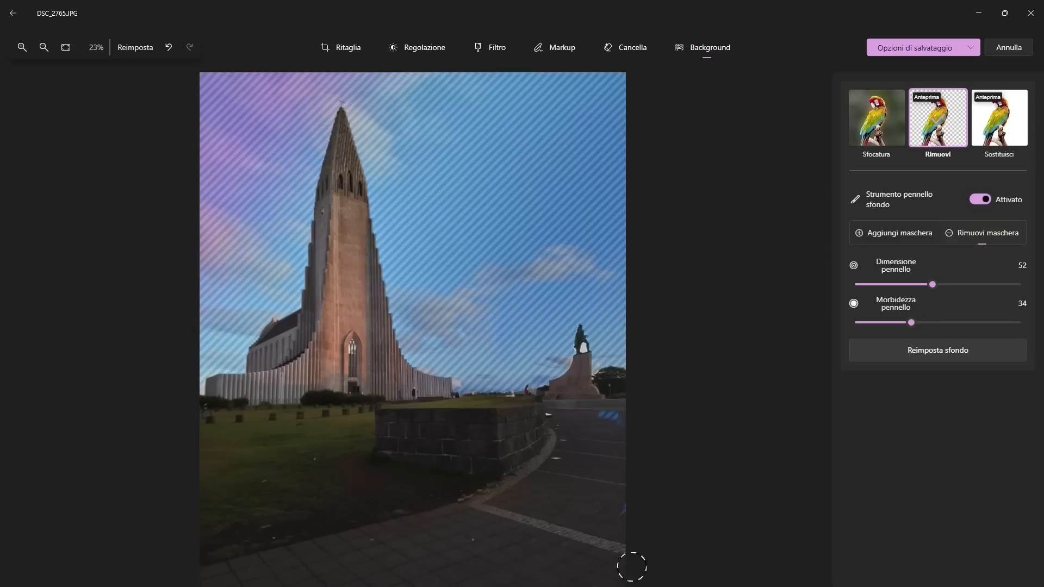
{"action": "mouse_move", "coordinate": [589, 524]}
{"action": "left_mouse_down"}
{"action": "mouse_move", "coordinate": [621, 507]}
{"action": "mouse_move", "coordinate": [607, 416]}
{"action": "mouse_move", "coordinate": [619, 411]}
{"action": "mouse_move", "coordinate": [589, 400]}
{"action": "left_mouse_up"}
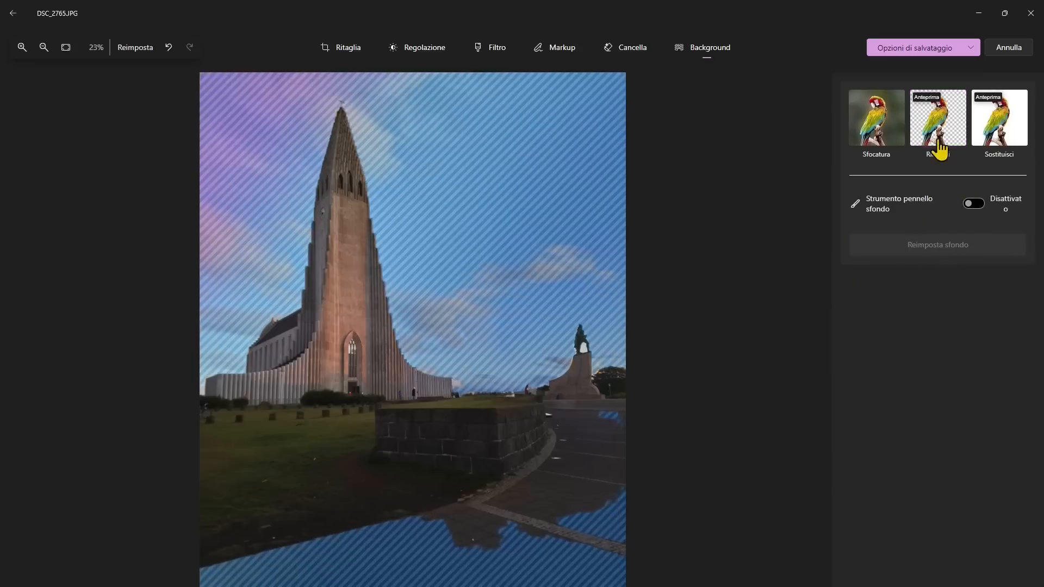
Step: Replace the background with Sostituisci, and remove the mask from the foreground paving with the background brush
{"action": "left_click", "coordinate": [1013, 151]}
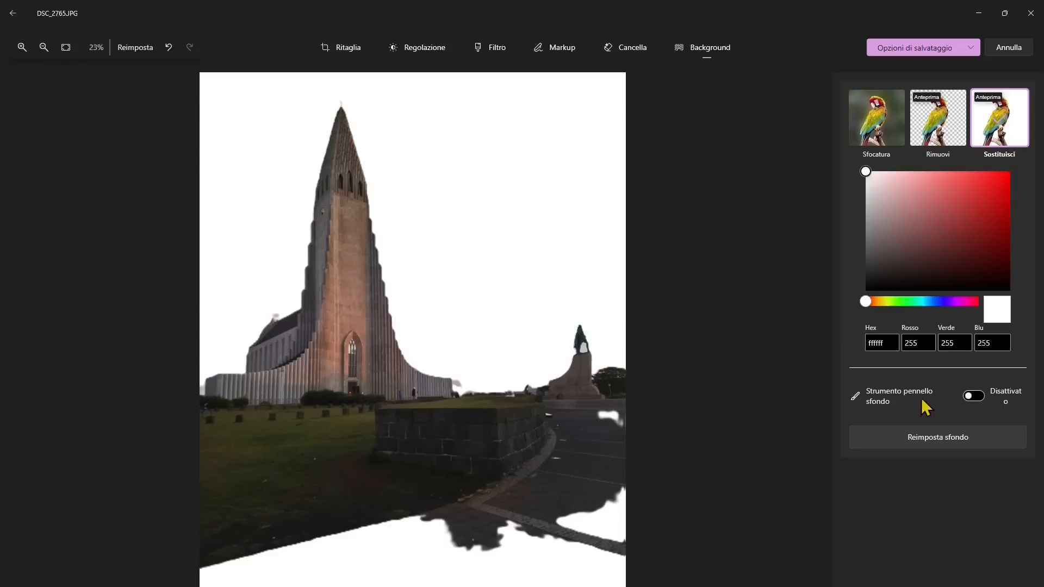
{"action": "left_click", "coordinate": [975, 399]}
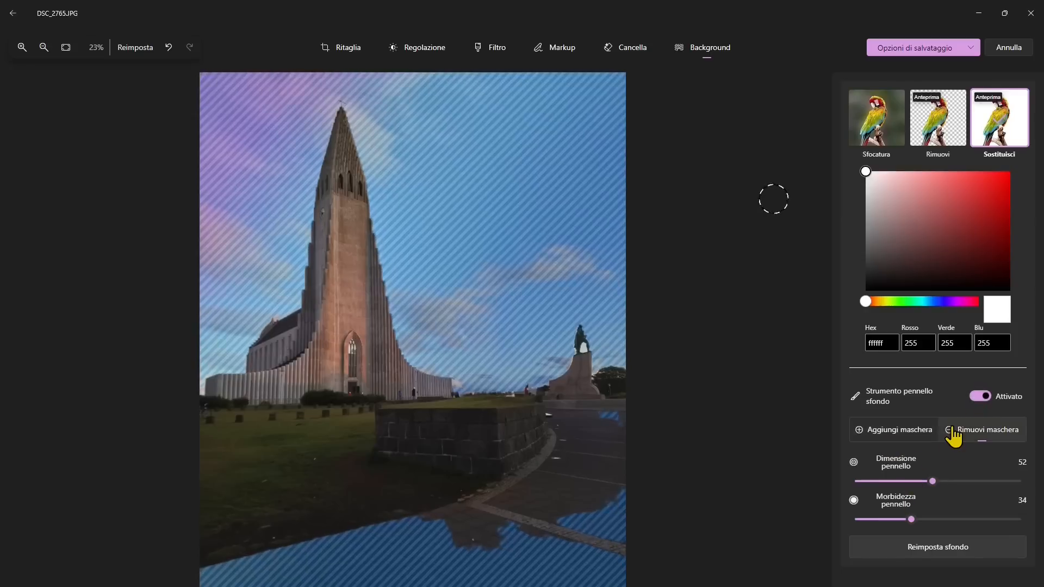
{"action": "mouse_move", "coordinate": [499, 474]}
{"action": "left_mouse_down"}
{"action": "mouse_move", "coordinate": [302, 535]}
{"action": "mouse_move", "coordinate": [375, 509]}
{"action": "mouse_move", "coordinate": [426, 549]}
{"action": "mouse_move", "coordinate": [269, 574]}
{"action": "mouse_move", "coordinate": [409, 526]}
{"action": "mouse_move", "coordinate": [328, 564]}
{"action": "mouse_move", "coordinate": [268, 554]}
{"action": "mouse_move", "coordinate": [132, 569]}
{"action": "mouse_move", "coordinate": [257, 574]}
{"action": "mouse_move", "coordinate": [392, 533]}
{"action": "mouse_move", "coordinate": [315, 581]}
{"action": "mouse_move", "coordinate": [432, 578]}
{"action": "mouse_move", "coordinate": [643, 537]}
{"action": "mouse_move", "coordinate": [505, 547]}
{"action": "mouse_move", "coordinate": [603, 549]}
{"action": "mouse_move", "coordinate": [636, 571]}
{"action": "mouse_move", "coordinate": [574, 581]}
{"action": "mouse_move", "coordinate": [494, 580]}
{"action": "mouse_move", "coordinate": [566, 566]}
{"action": "mouse_move", "coordinate": [376, 582]}
{"action": "mouse_move", "coordinate": [490, 534]}
{"action": "mouse_move", "coordinate": [584, 534]}
{"action": "mouse_move", "coordinate": [659, 501]}
{"action": "left_mouse_up"}
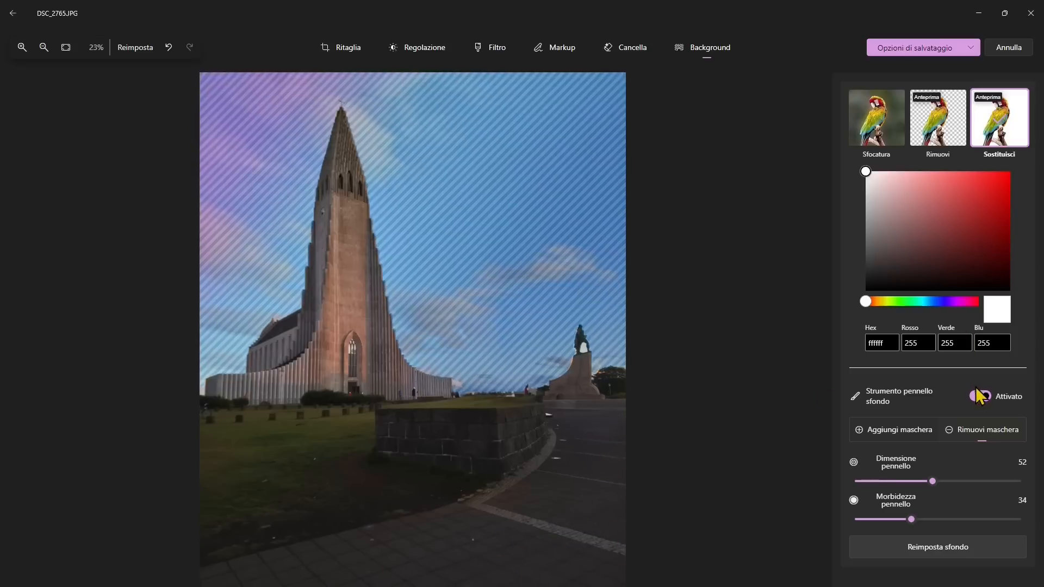
{"action": "left_click", "coordinate": [978, 402]}
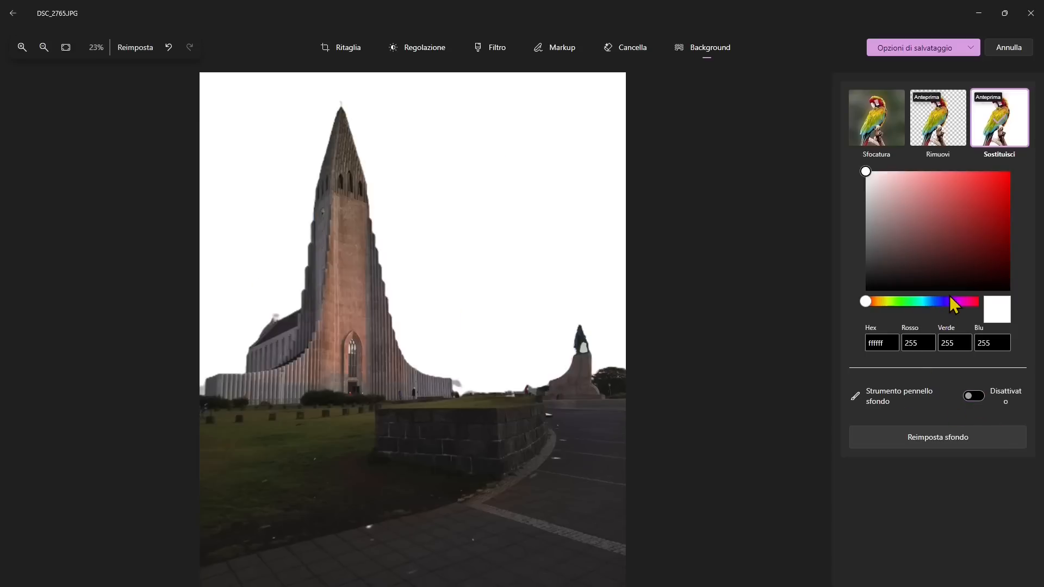
Step: Set the replacement background colour to light blue 7b99d1, and check the save options without saving
{"action": "left_click_drag", "start_coordinate": [953, 301], "coordinate": [934, 302]}
{"action": "left_click_drag", "start_coordinate": [944, 224], "coordinate": [925, 193]}
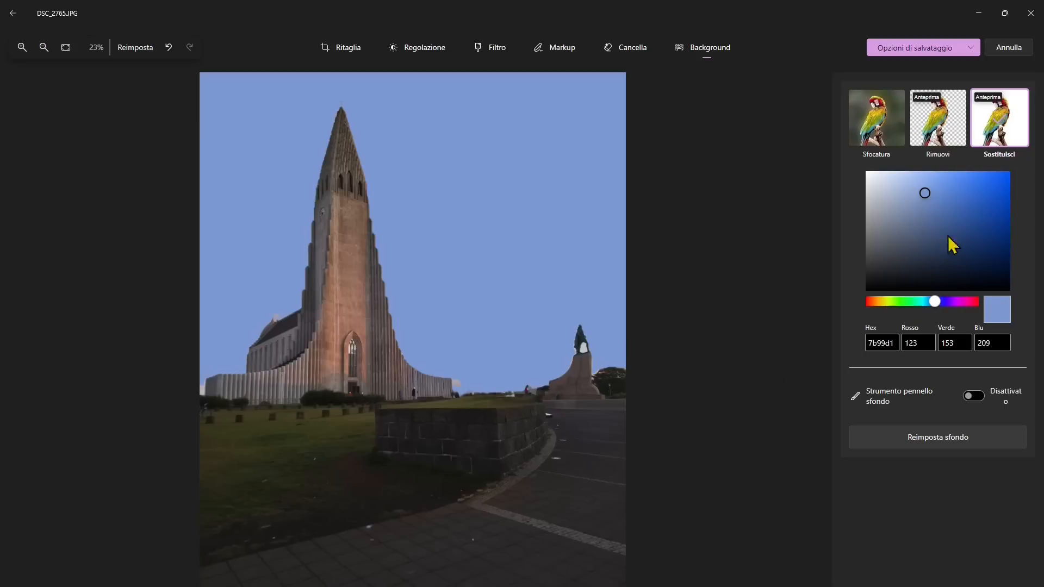
{"action": "left_click", "coordinate": [970, 51]}
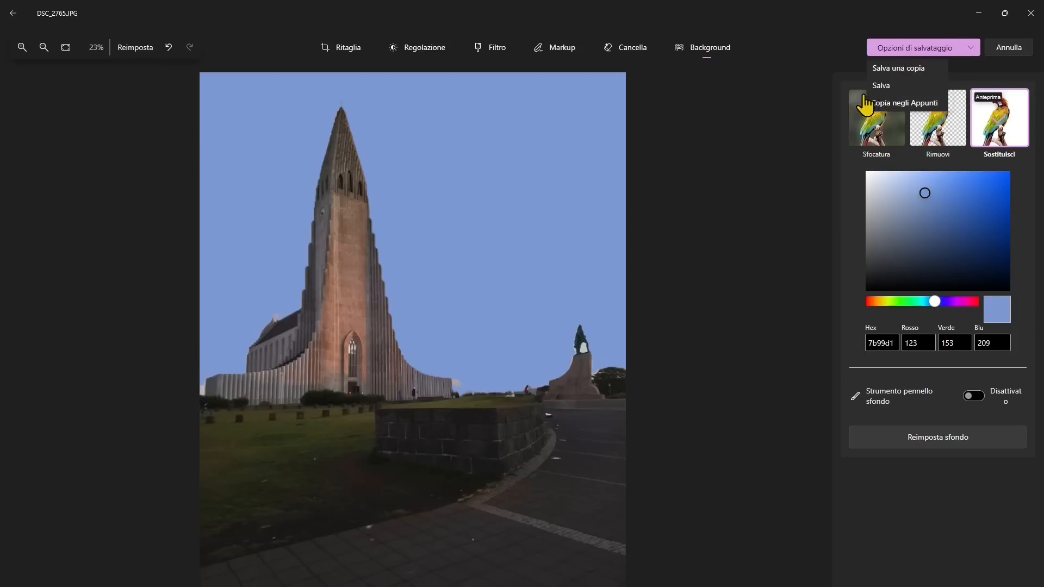
{"action": "left_click", "coordinate": [817, 169]}
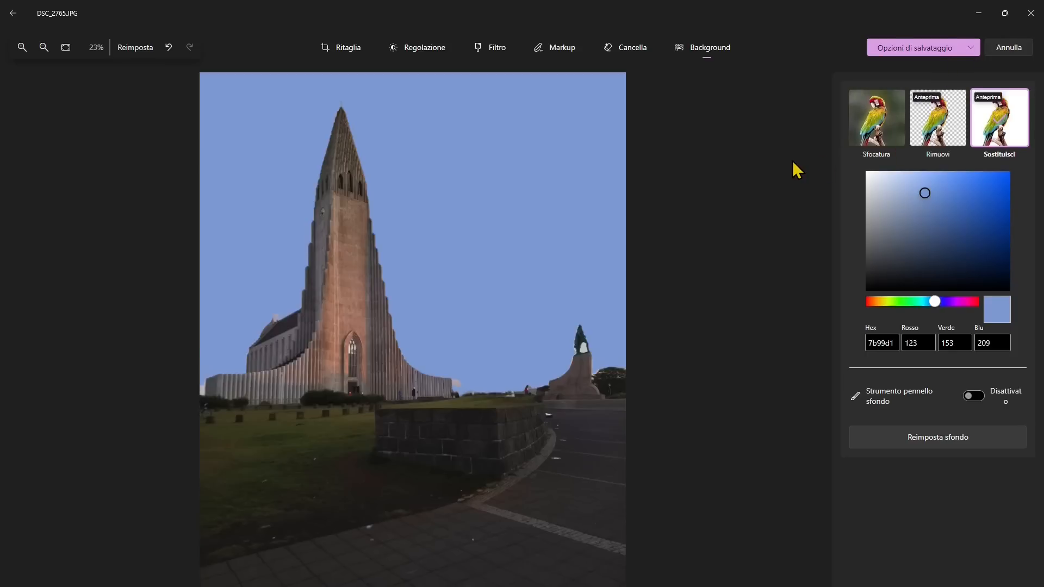
Step: Undo the colour, mask and background replacement edits back to the Sfocatura effect
{"action": "left_click", "coordinate": [172, 51]}
{"action": "left_click", "coordinate": [172, 52]}
{"action": "left_click", "coordinate": [172, 51]}
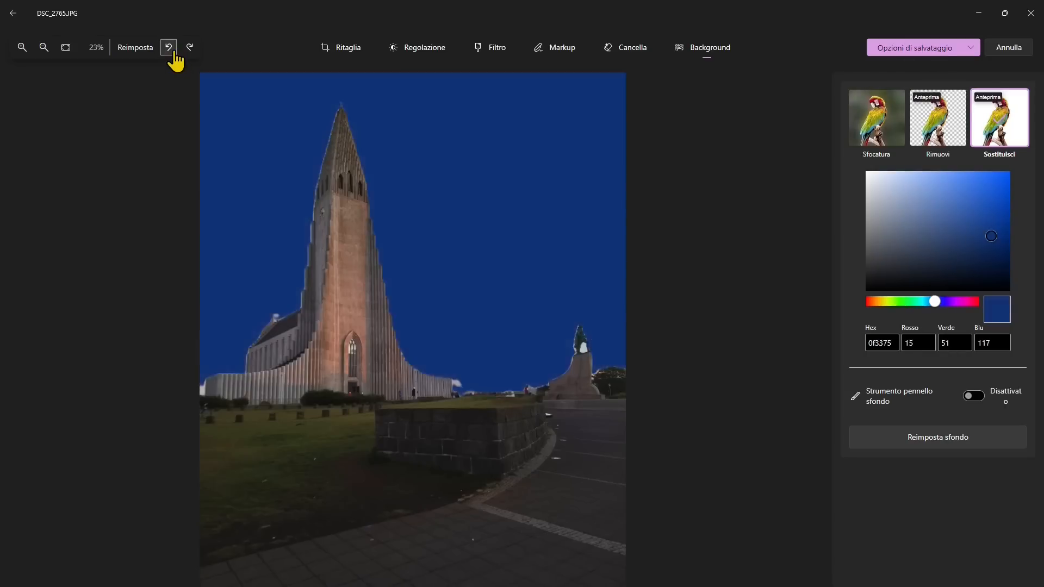
{"action": "left_click", "coordinate": [172, 51]}
{"action": "left_click", "coordinate": [172, 51]}
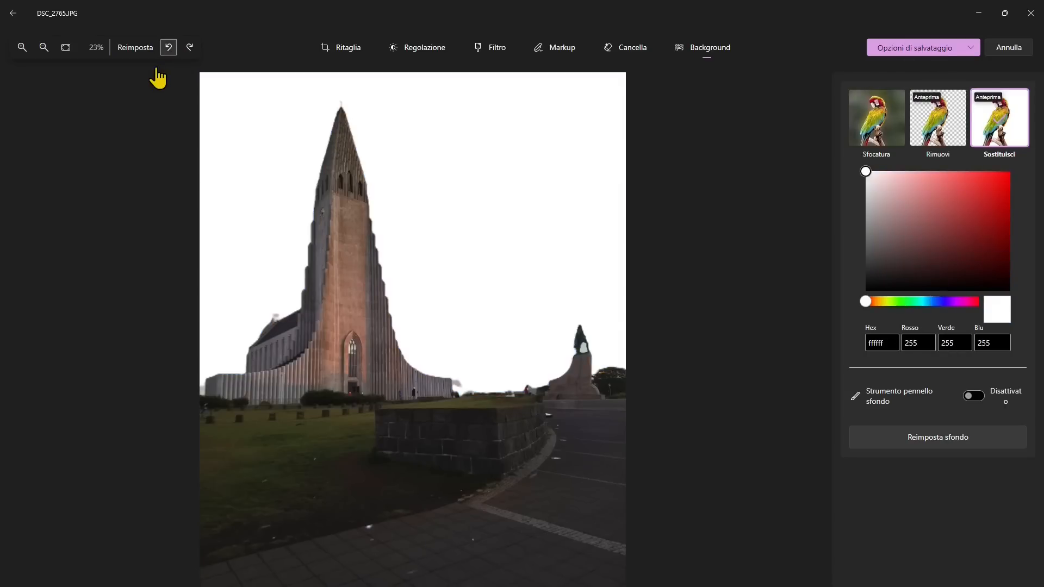
{"action": "key", "text": "ctrl+z"}
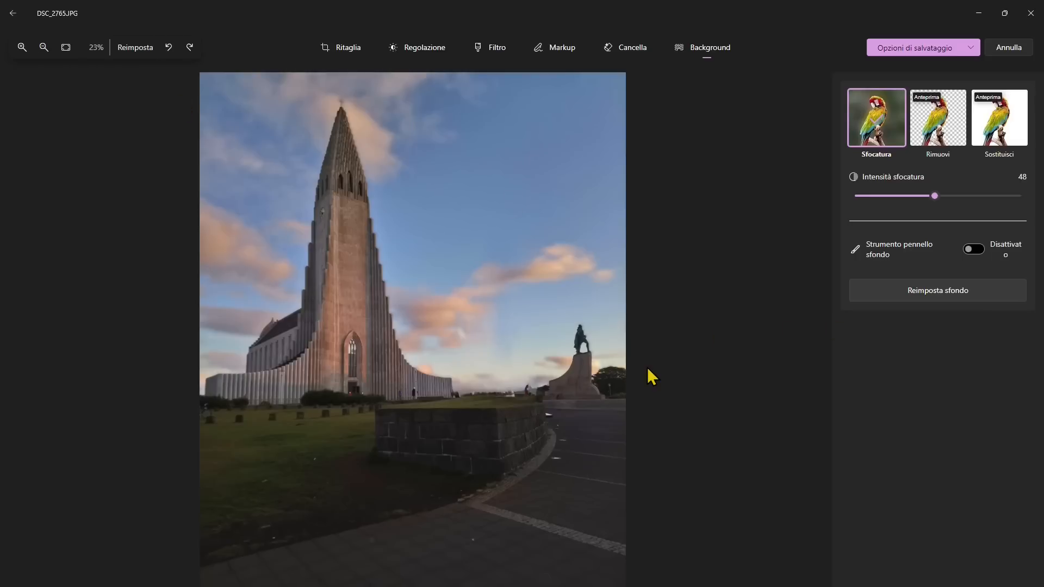
Step: Leave the editor and discard the unsaved edits to DSC_2765
{"action": "left_click", "coordinate": [13, 14]}
{"action": "left_click", "coordinate": [489, 327]}
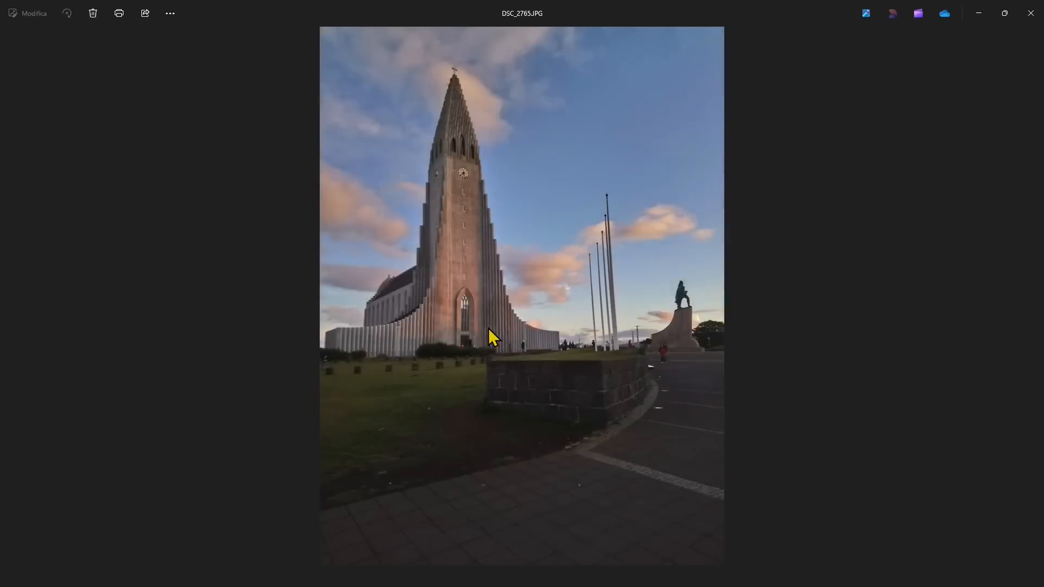